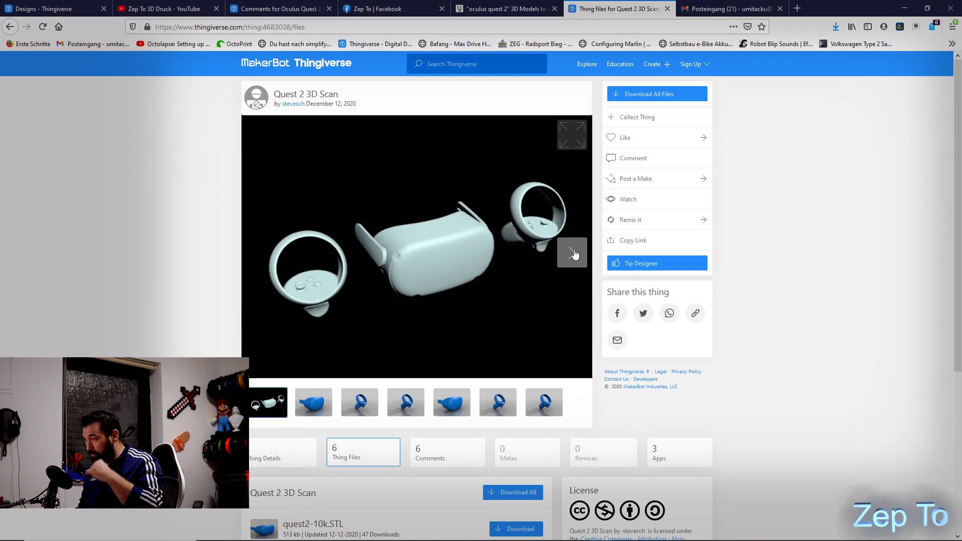
Scroll to the Quest 2 3D Scan STL downloads on Thingiverse, then orbit the Oculus Quest 2 Body model
scroll(572, 250, "down", 4)
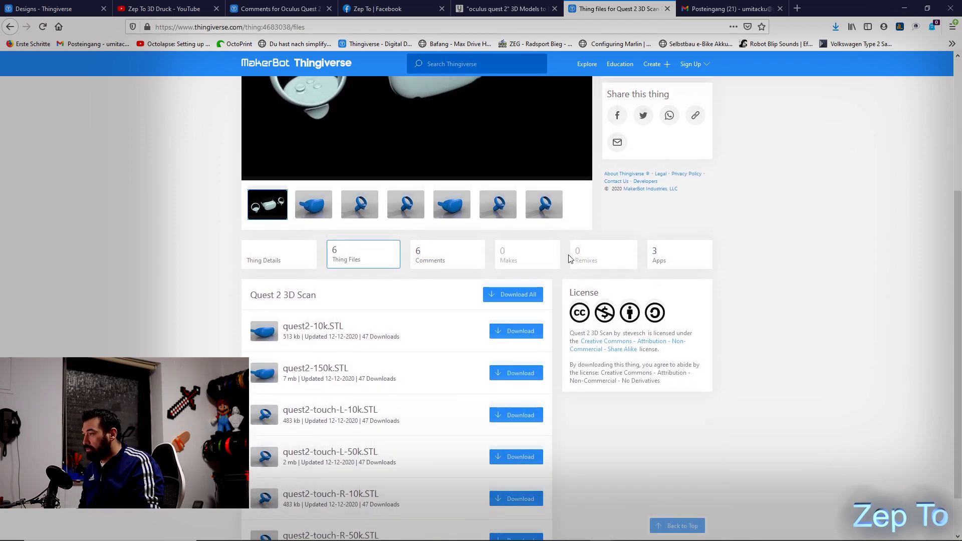
scroll(401, 266, "down", 1)
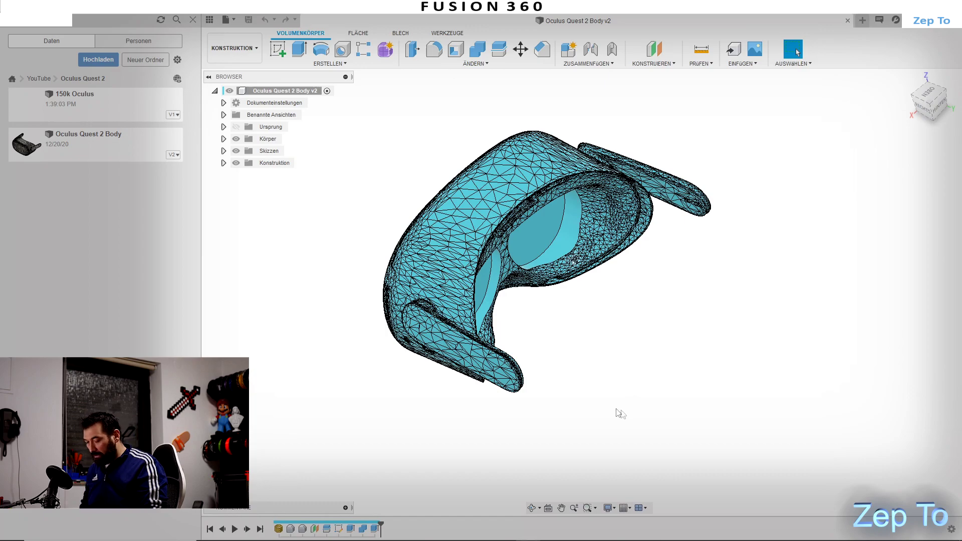
mouse_move(619, 410)
middle_mouse_down("shift")
mouse_move(600, 384)
mouse_move(751, 376)
mouse_move(696, 464)
mouse_move(625, 425)
mouse_move(686, 446)
mouse_move(726, 490)
mouse_move(680, 359)
middle_mouse_up("shift")
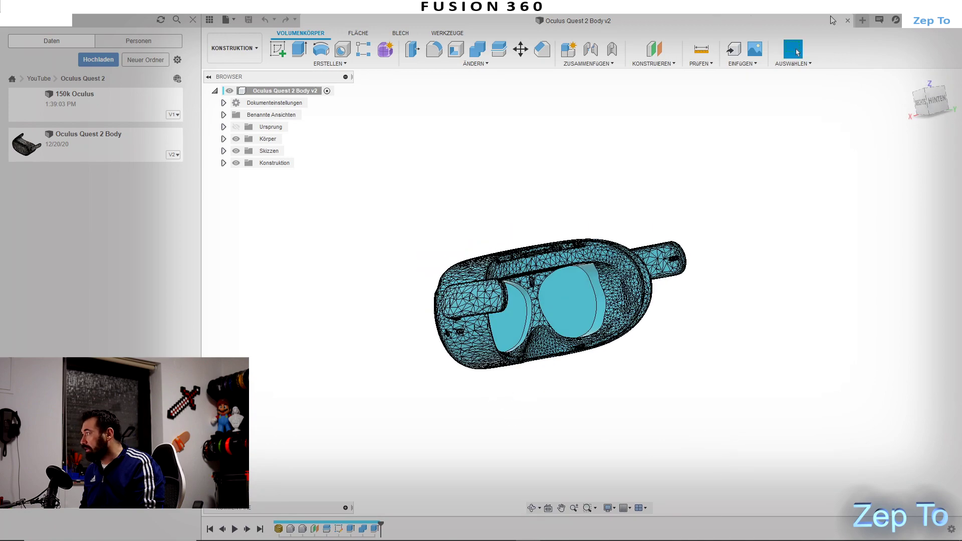
Delete the old 150k Oculus file from the Data Panel
right_click(90, 114)
left_click(131, 204)
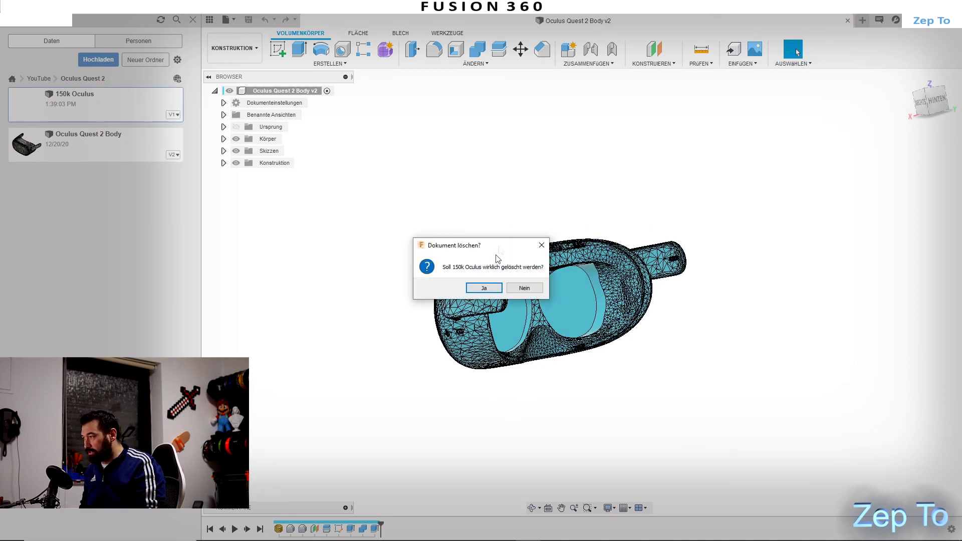
left_click(482, 289)
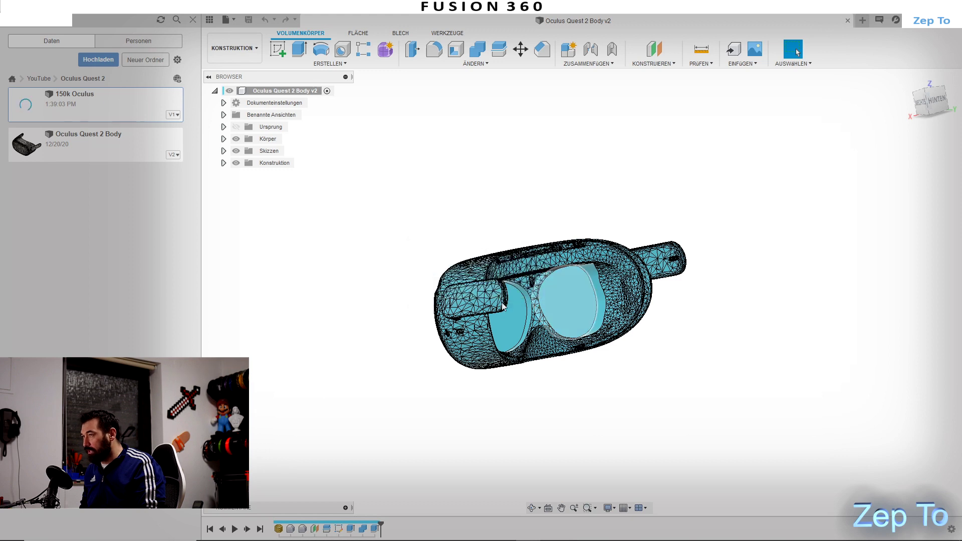
Create a new design and save it as 150K Oculus
left_click(863, 20)
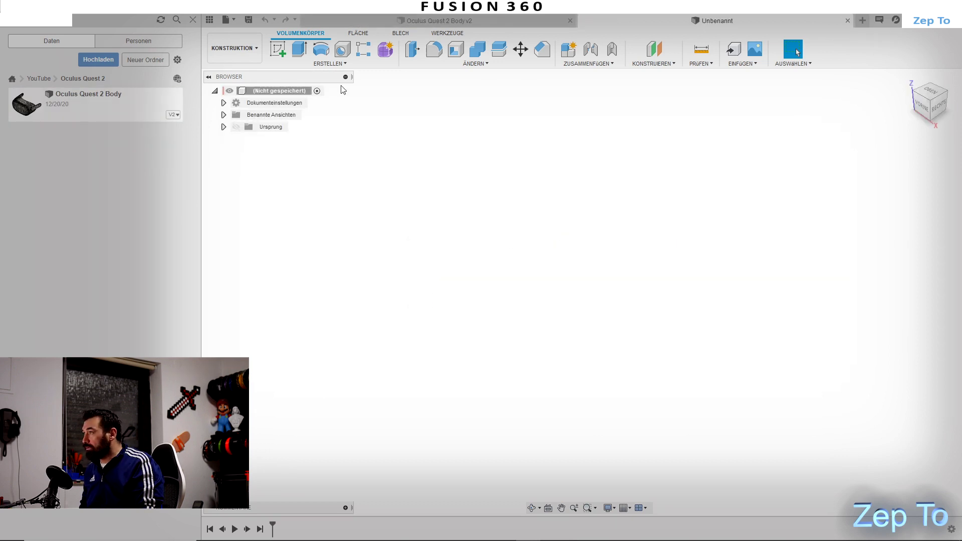
left_click(250, 20)
type("150K Oculus")
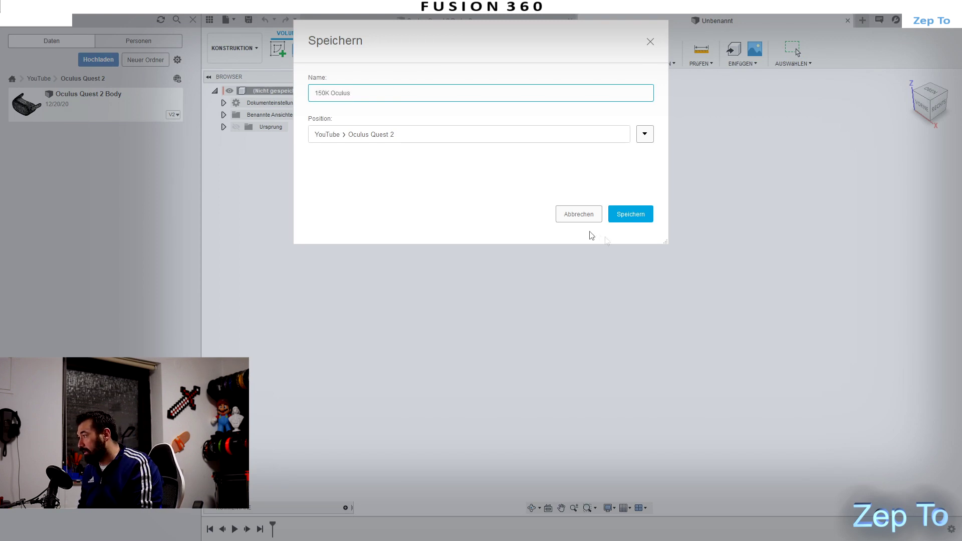
left_click(636, 219)
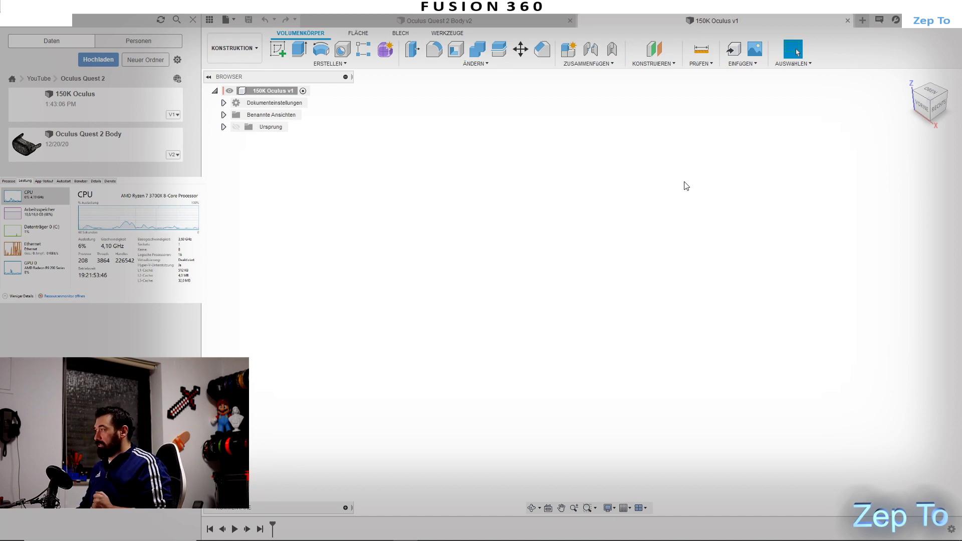
Insert the downloaded Quest 2 STL scan as a mesh with Millimeter units
left_click(746, 69)
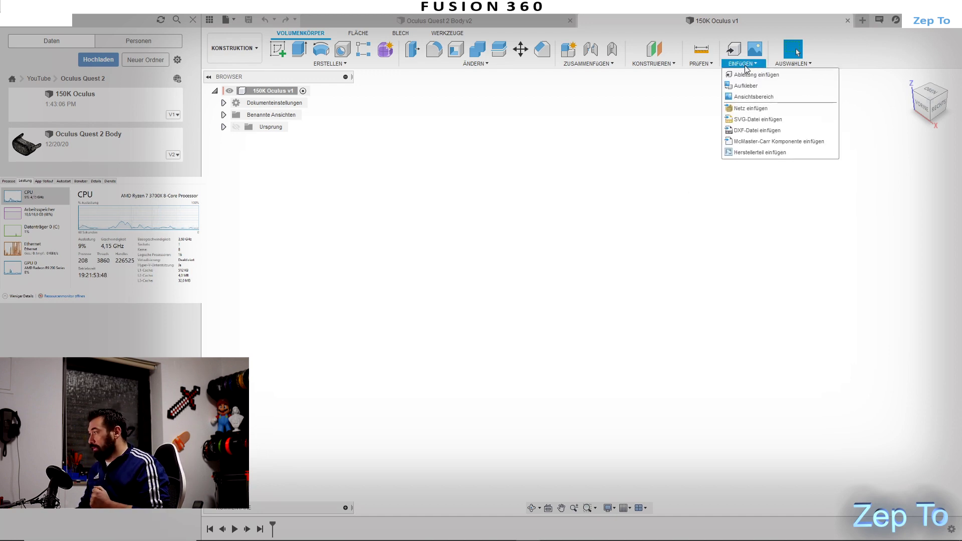
left_click(747, 108)
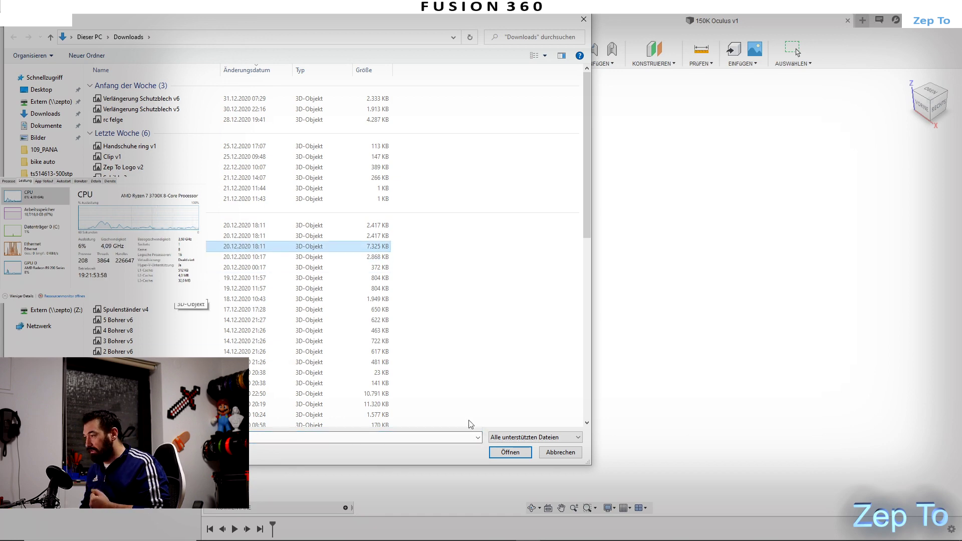
left_click(509, 452)
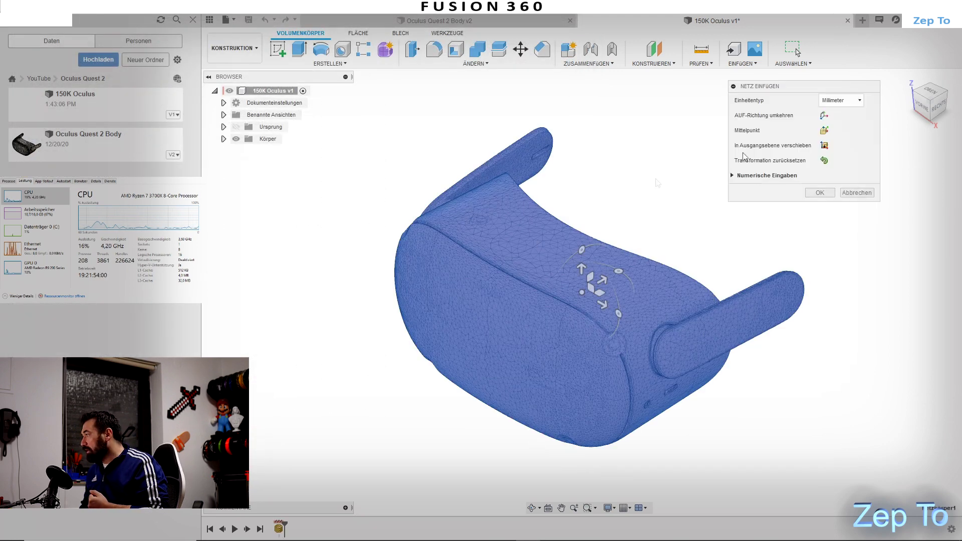
left_click(856, 103)
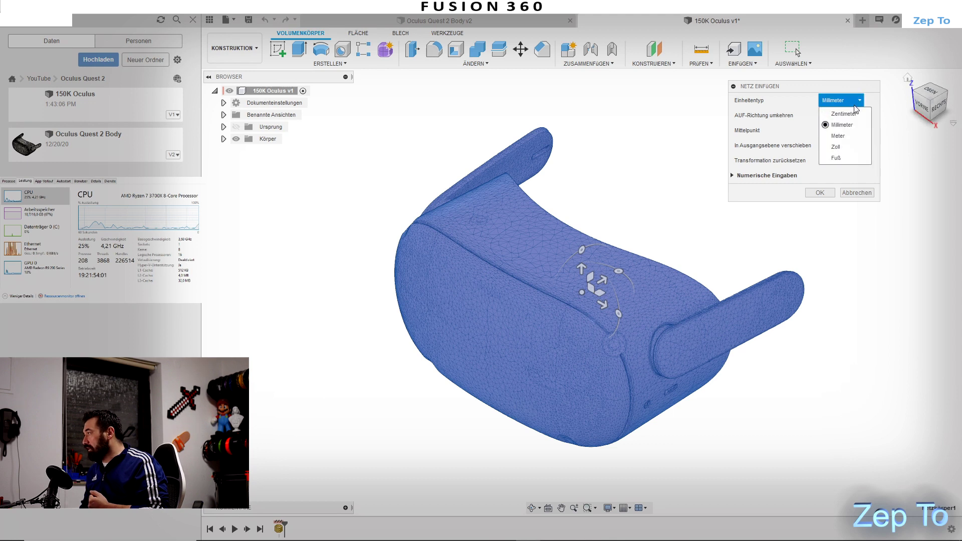
left_click(856, 134)
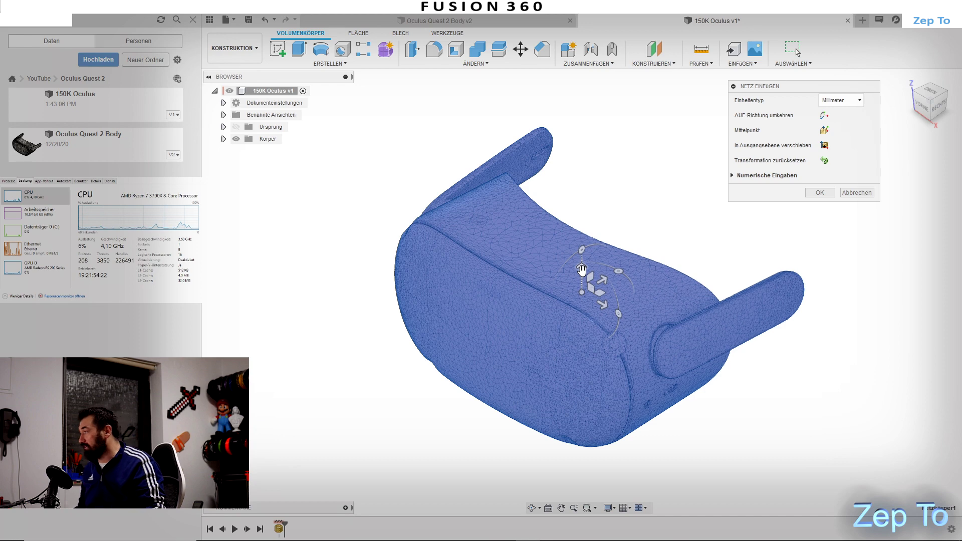
left_click(829, 194)
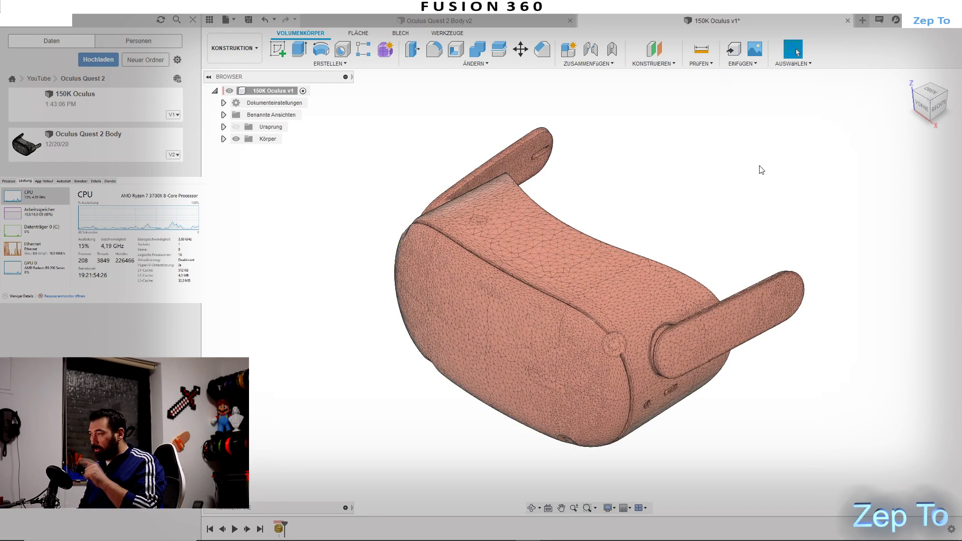
Check Netzkörper1's properties to confirm the scan mesh has 150012 facets
left_click(701, 60)
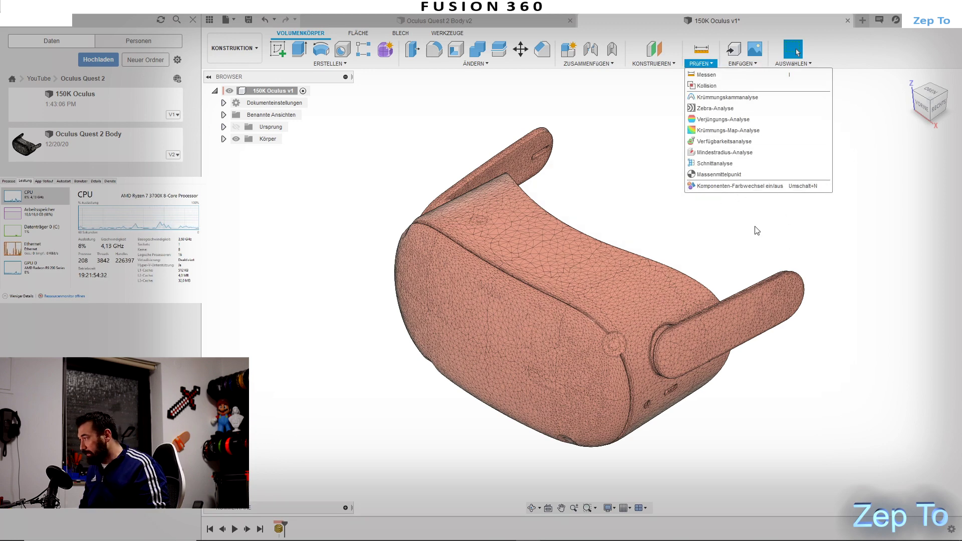
left_click(224, 140)
left_click(281, 150)
right_click(282, 157)
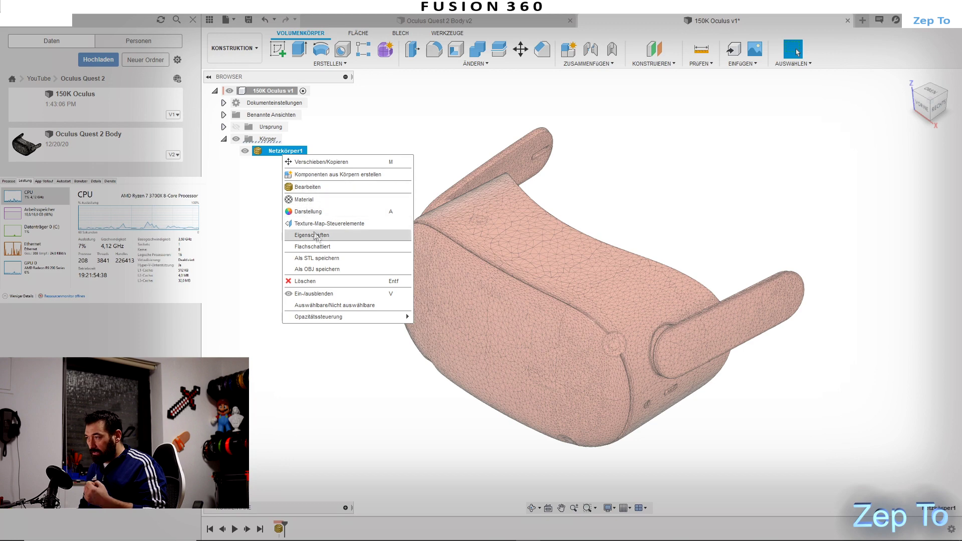
left_click(316, 235)
left_click_drag(870, 139, 779, 97)
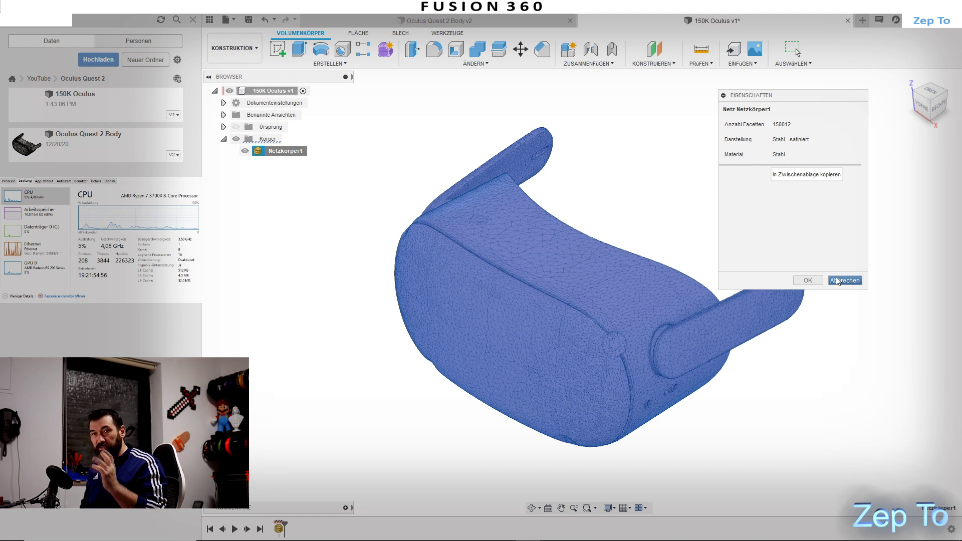
left_click(810, 278)
left_click(746, 191)
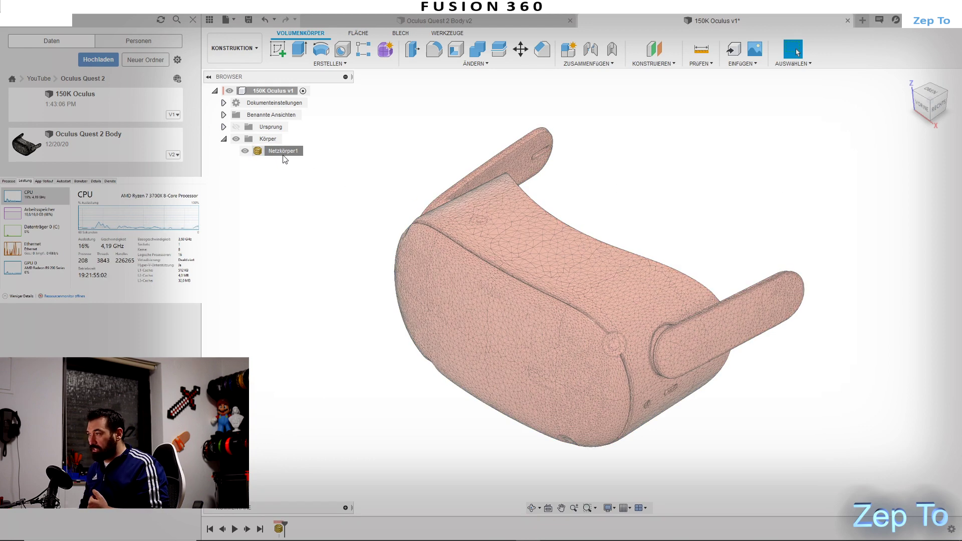
right_click(284, 155)
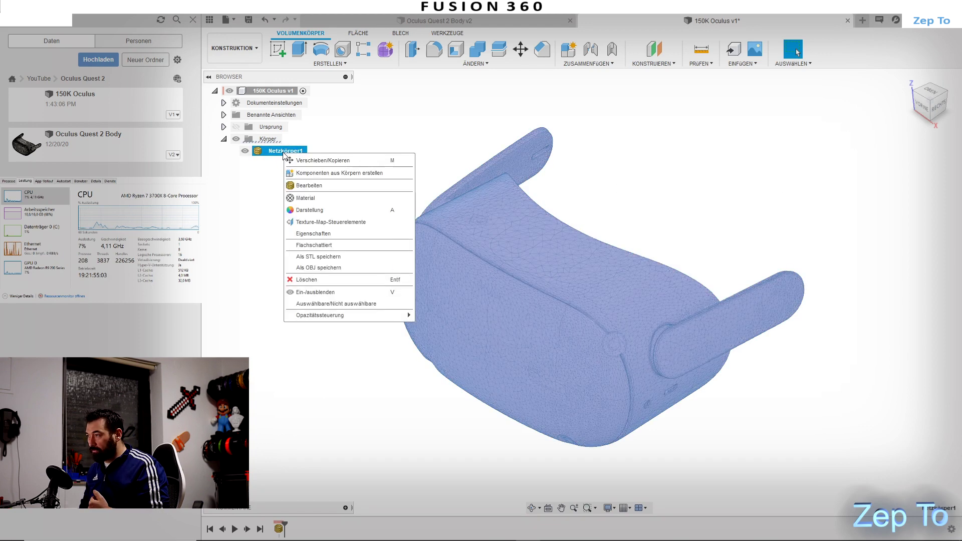
Remesh Netzkörper1 adaptively with density 0.5 and shape 0.5, keeping sharp edges and boundaries
left_click(306, 187)
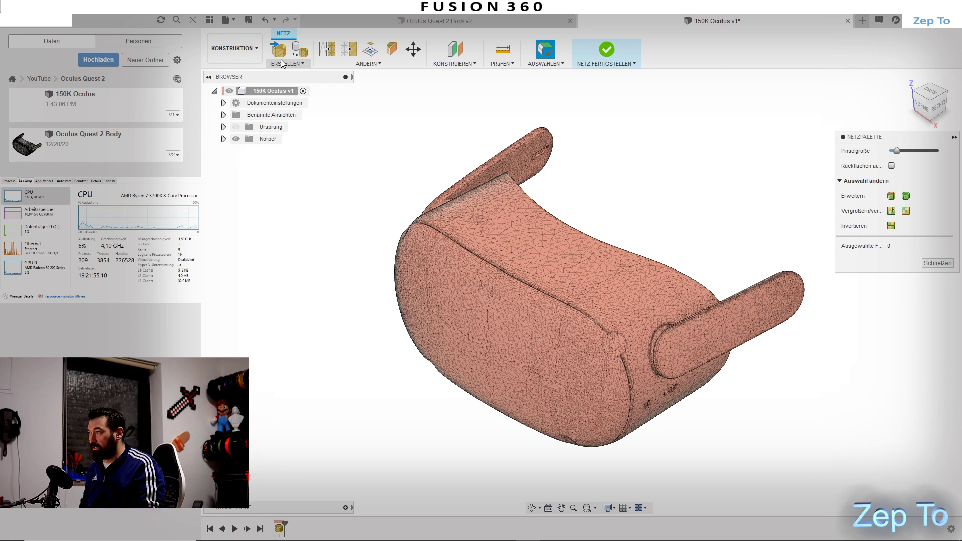
mouse_move(326, 49)
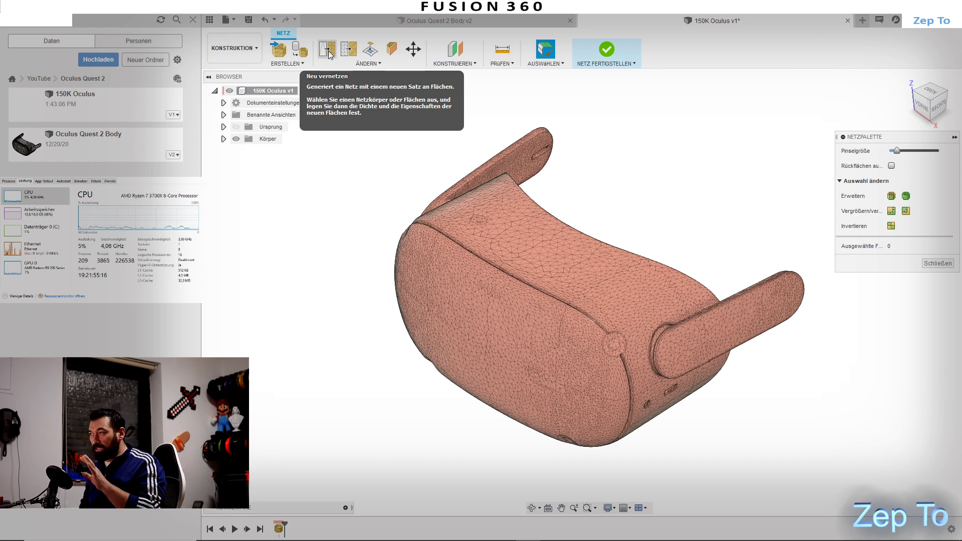
left_click(329, 52)
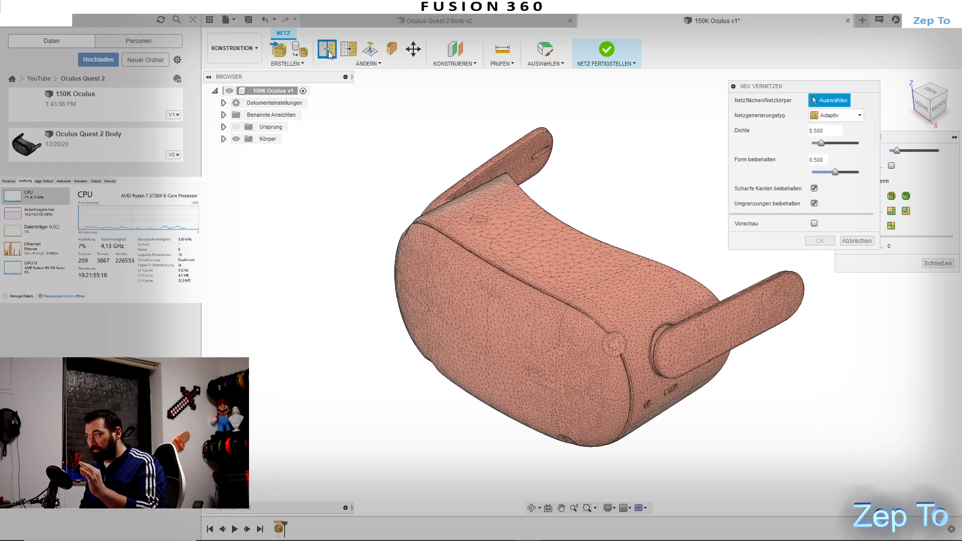
left_click(224, 139)
left_click(285, 150)
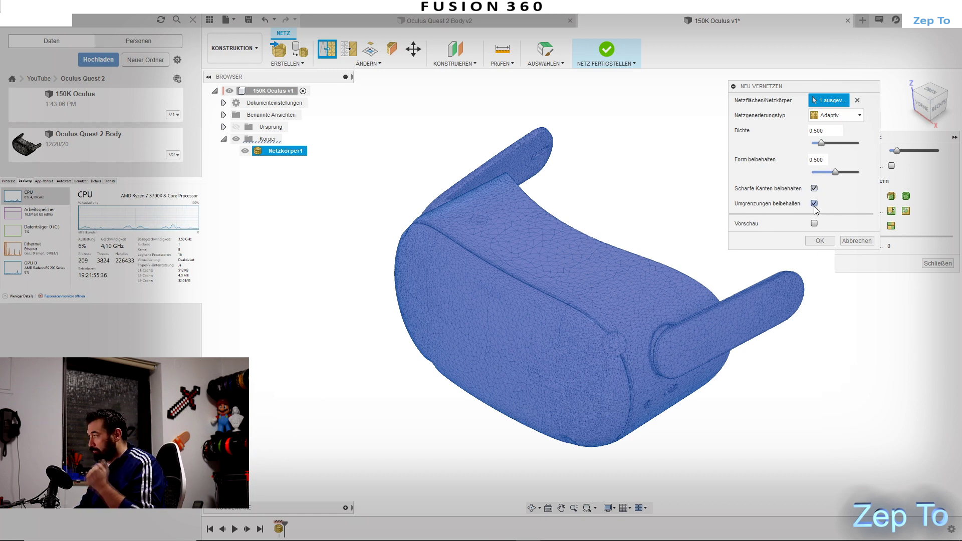
left_click(821, 243)
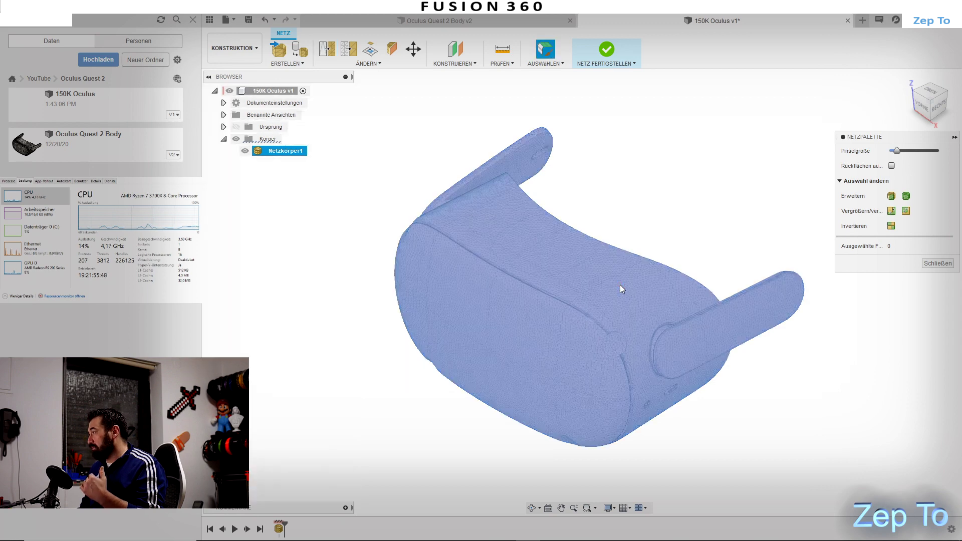
left_click(937, 263)
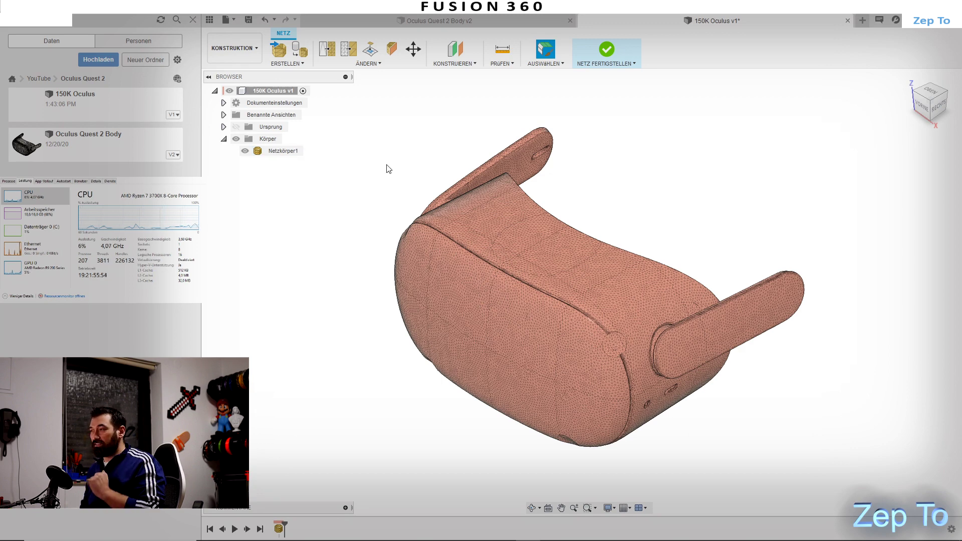
right_click(279, 158)
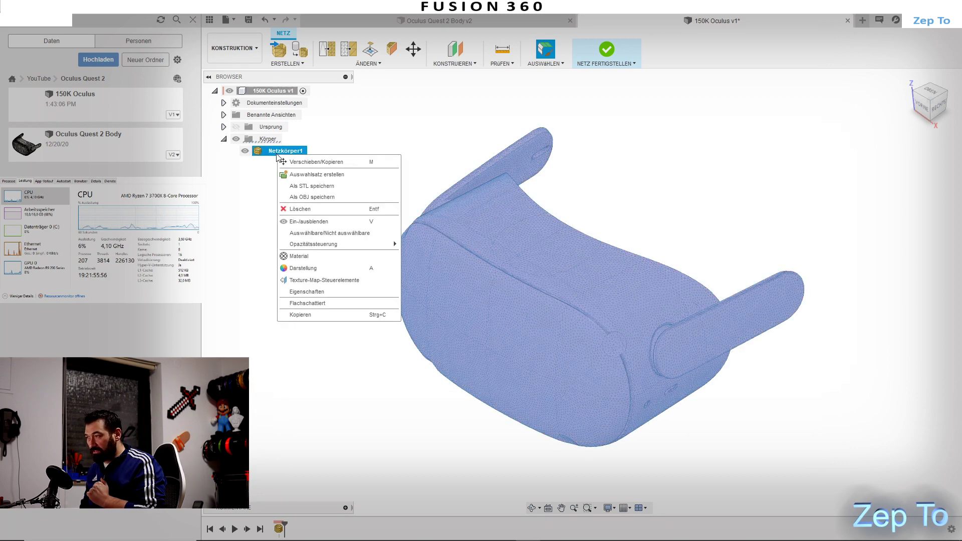
left_click(312, 292)
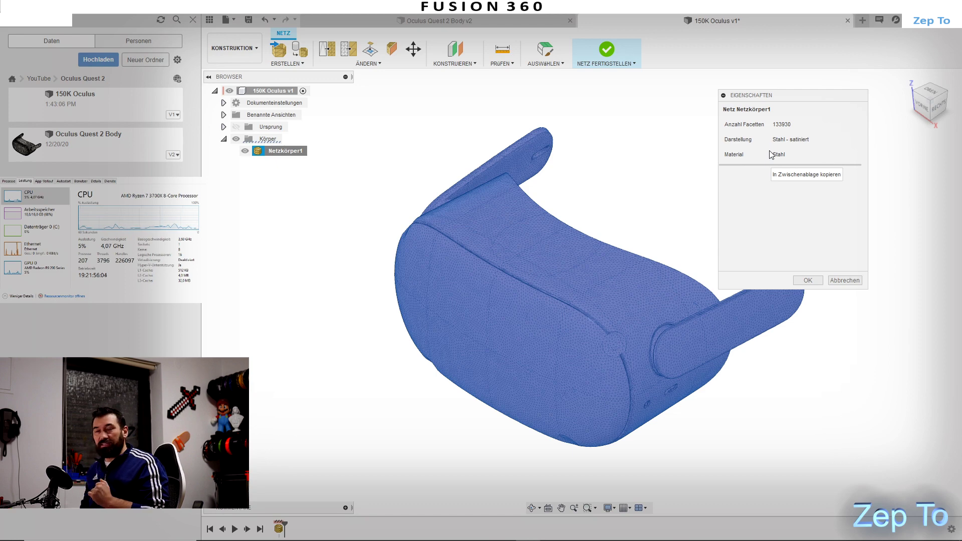
left_click(807, 280)
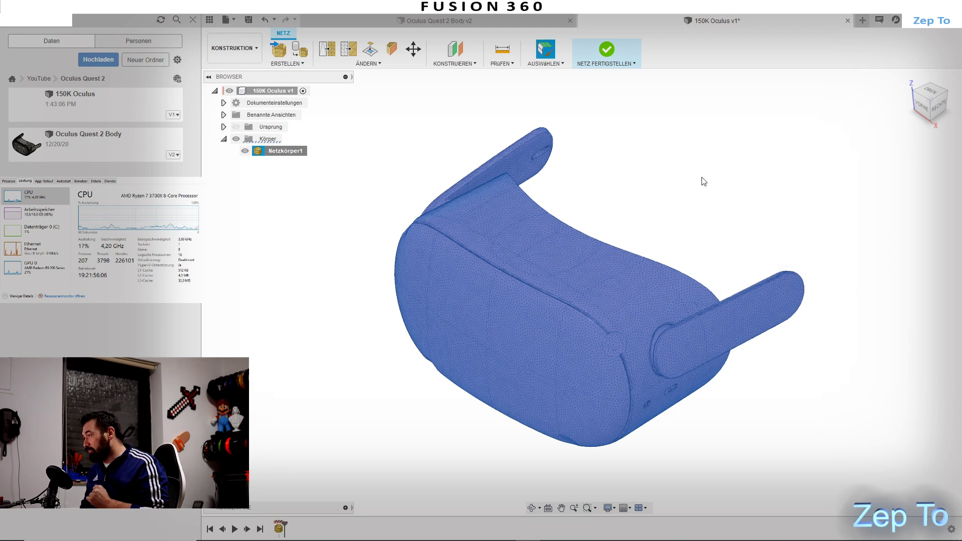
left_click(703, 181)
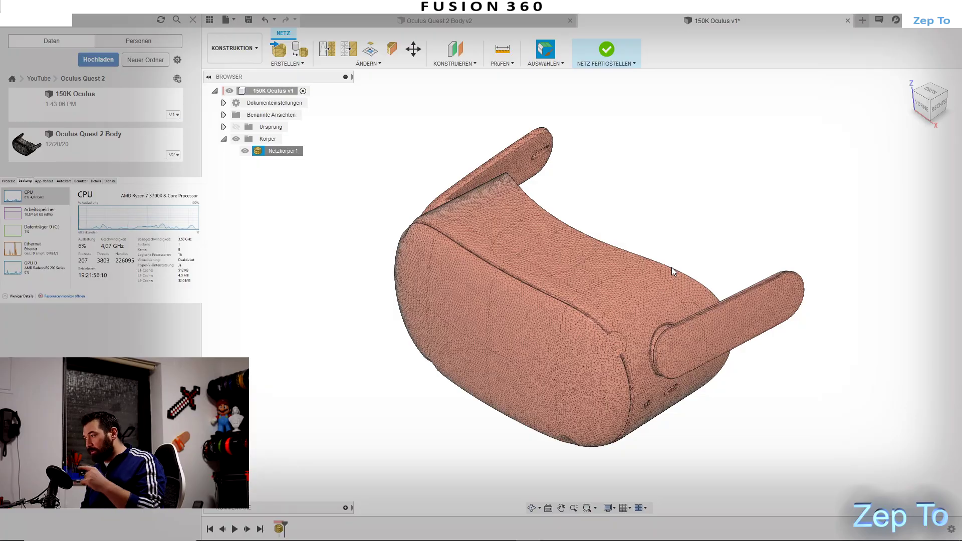
scroll(601, 265, "up", 4)
middle_click_drag(740, 263, 730, 264, "shift")
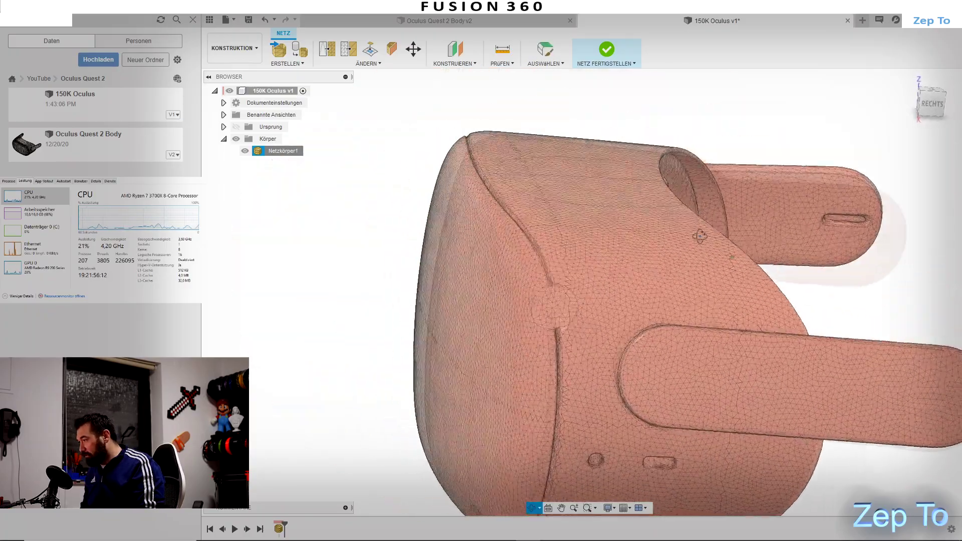
scroll(729, 259, "down", 5)
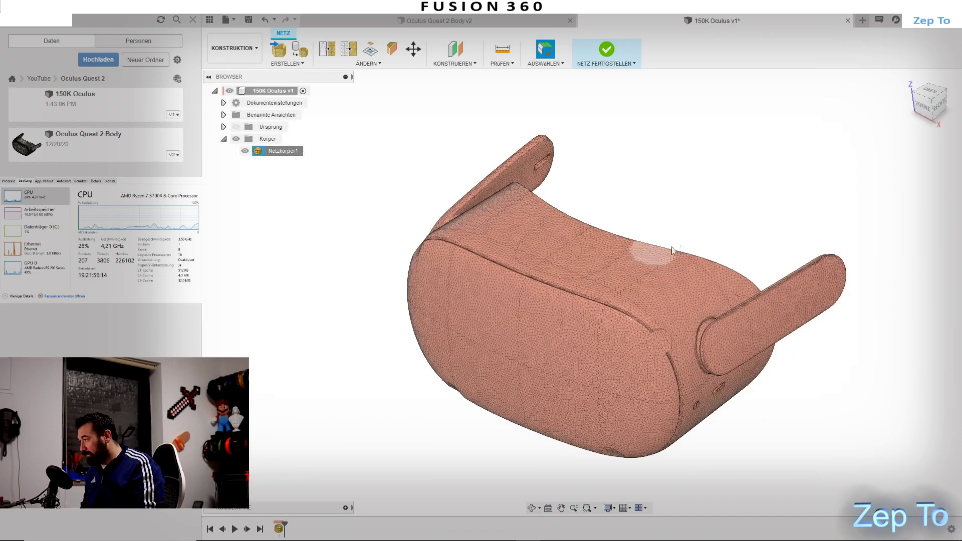
middle_click_drag(729, 260, 675, 240, "shift")
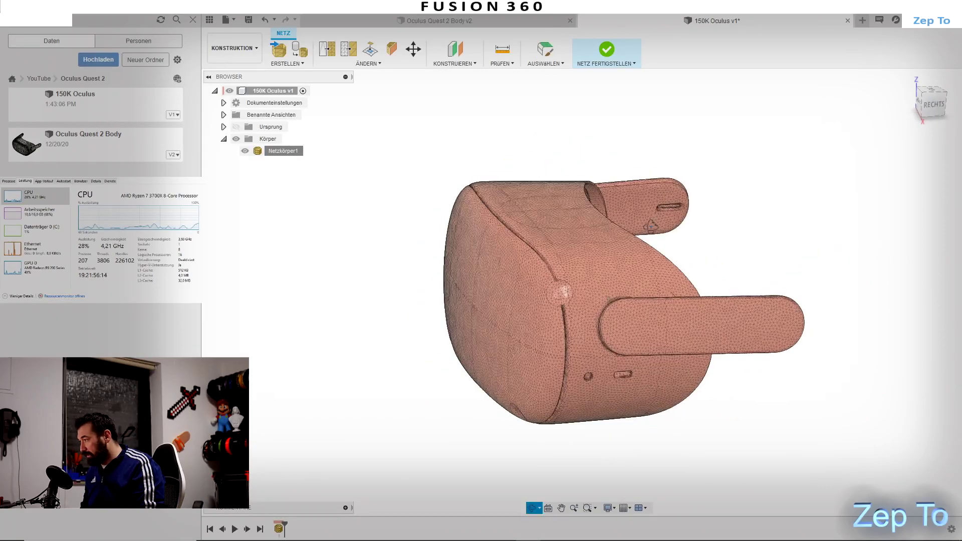
left_click(329, 51)
left_click(852, 118)
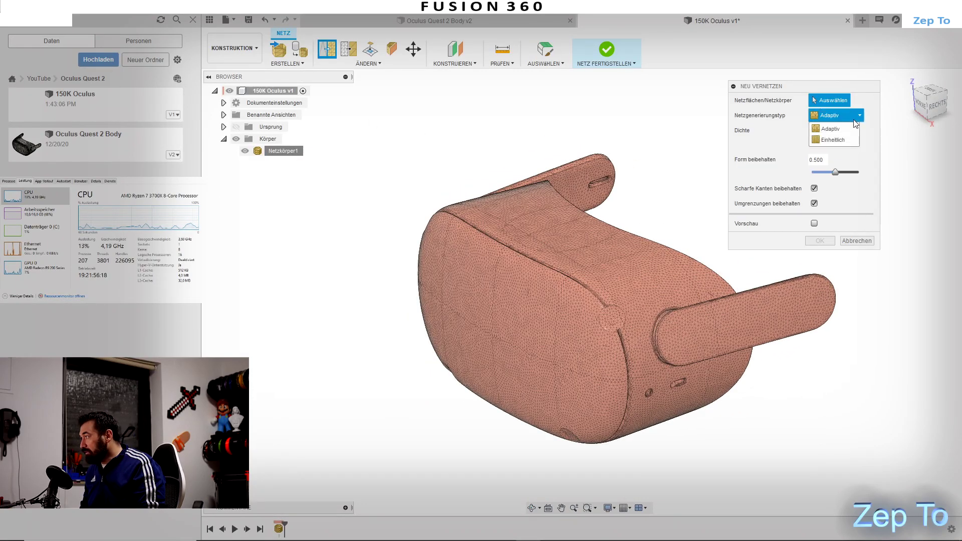
left_click(858, 241)
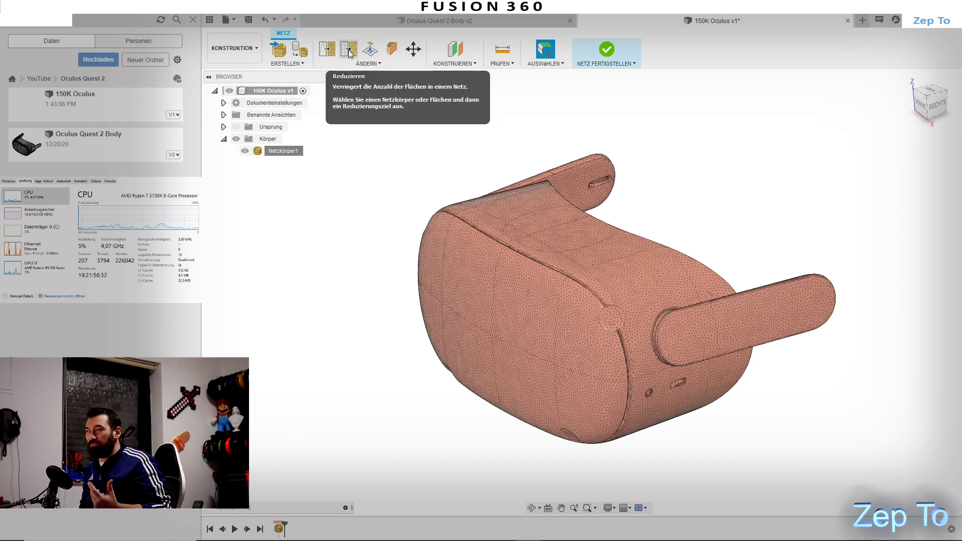
mouse_move(348, 50)
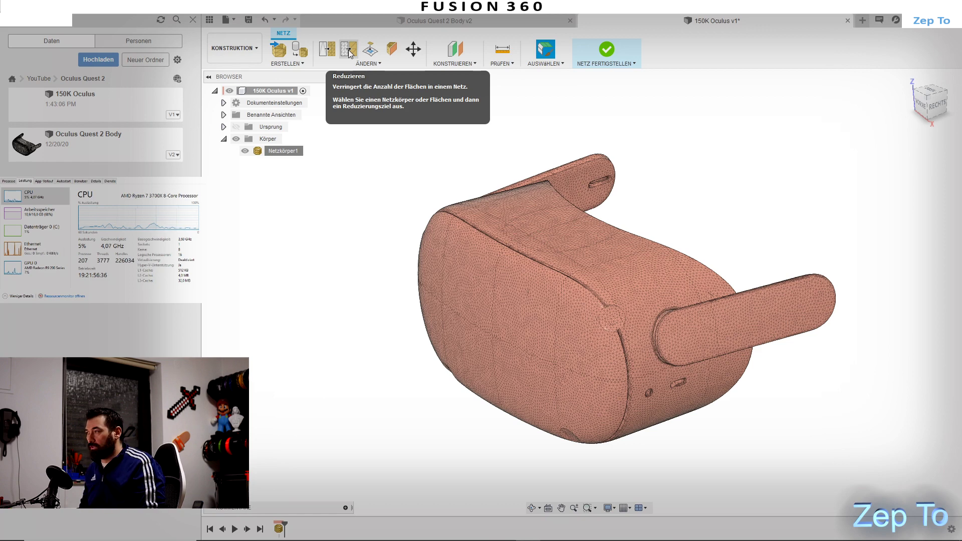
Set up an Adaptiv reduction of the headset mesh body to 50000 faces and preview it
left_click(349, 52)
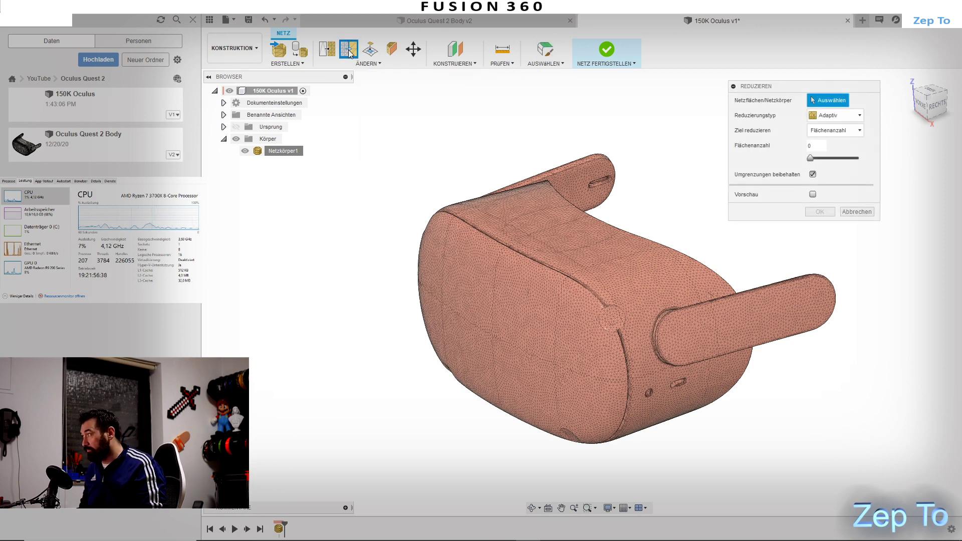
left_click(281, 149)
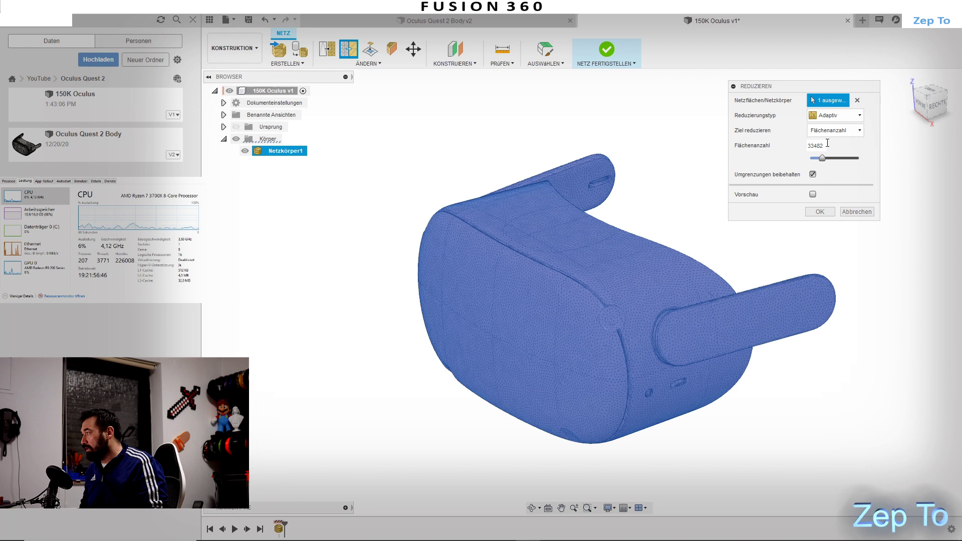
left_click_drag(824, 145, 793, 144)
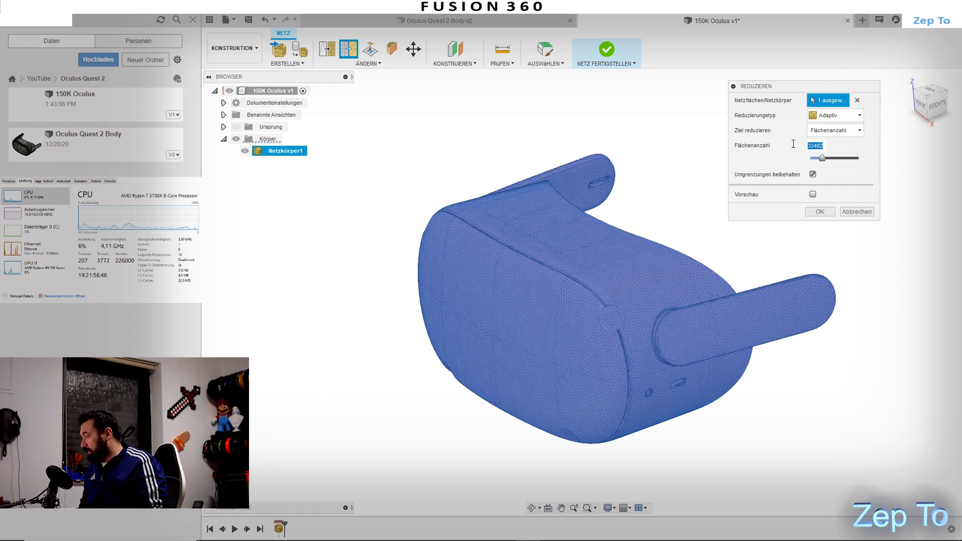
type("500")
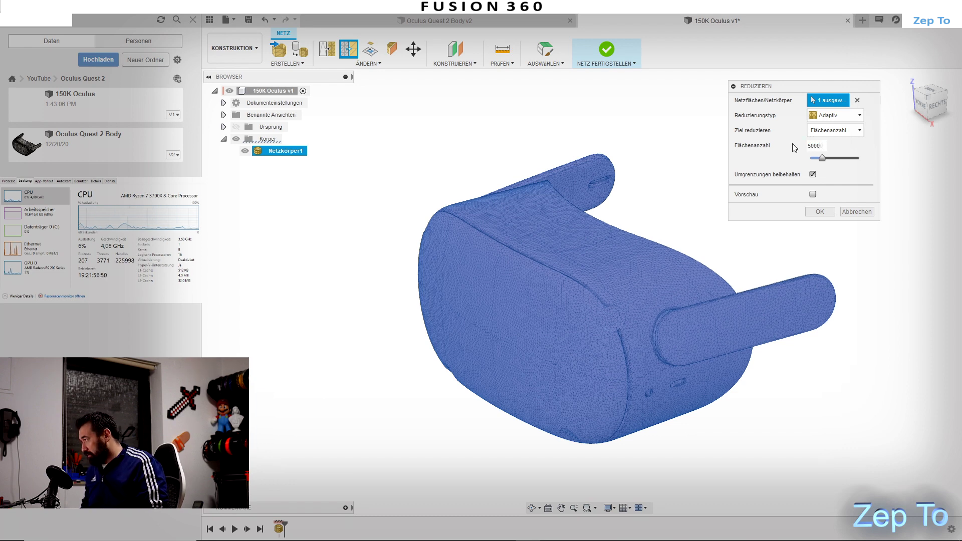
type("0")
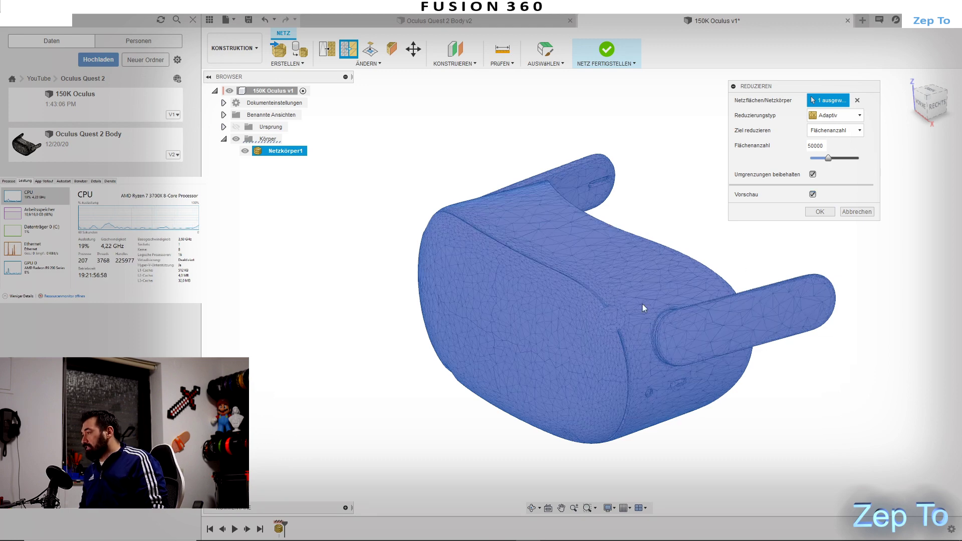
scroll(646, 310, "up", 3)
scroll(632, 308, "up", 3)
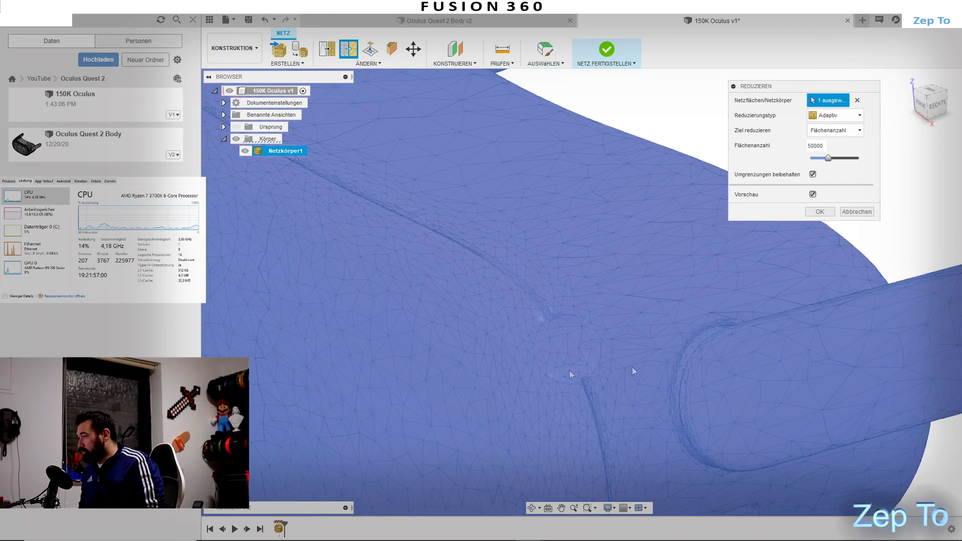
scroll(620, 349, "up", 1)
scroll(621, 365, "down", 3)
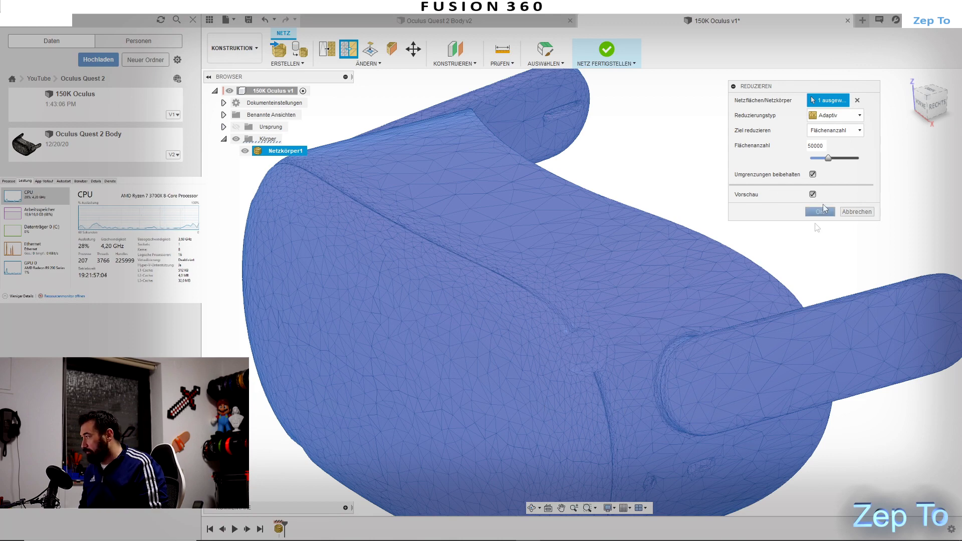
left_click(845, 115)
left_click(836, 144)
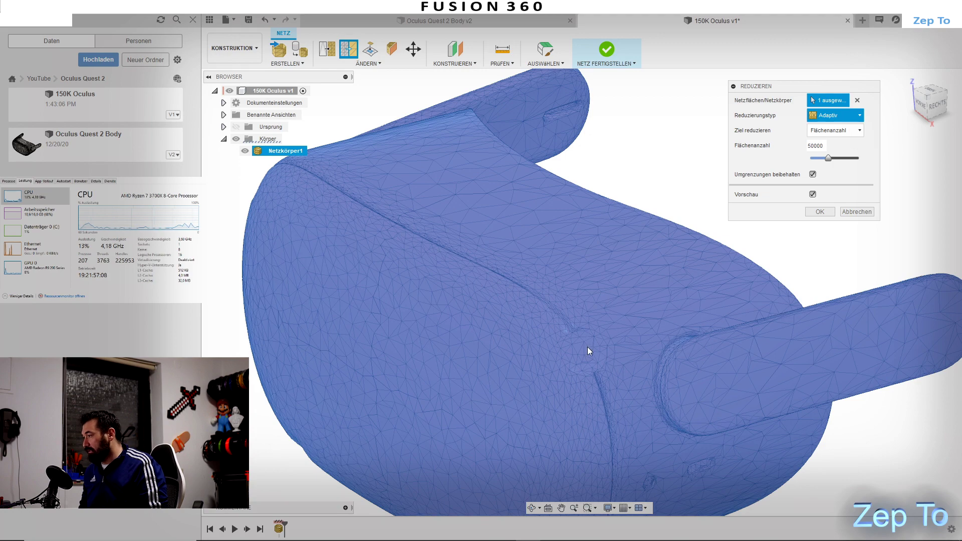
Compare the Einheitlich preview, then apply the Adaptiv 50000-face reduction
mouse_move(499, 332)
middle_mouse_down("shift")
mouse_move(619, 266)
mouse_move(582, 268)
middle_mouse_up("shift")
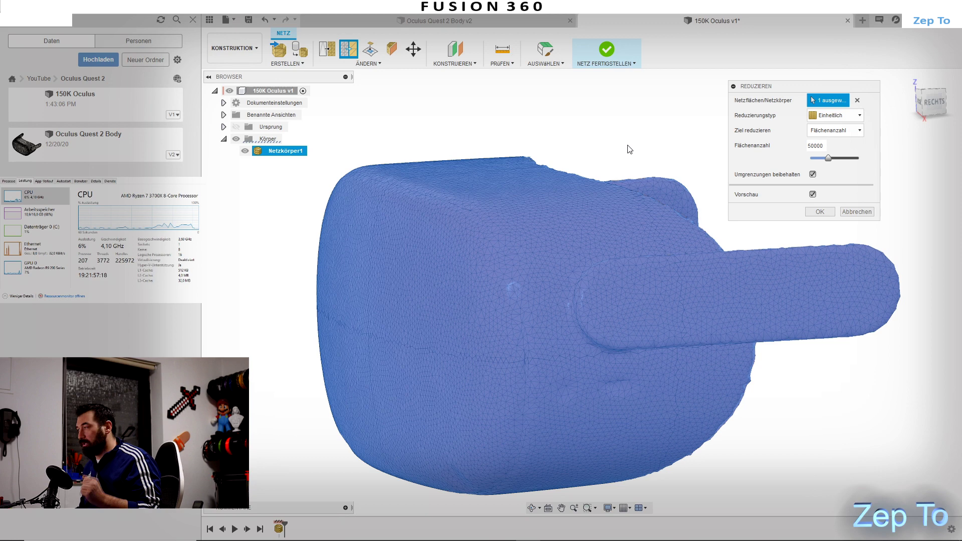
left_click(842, 119)
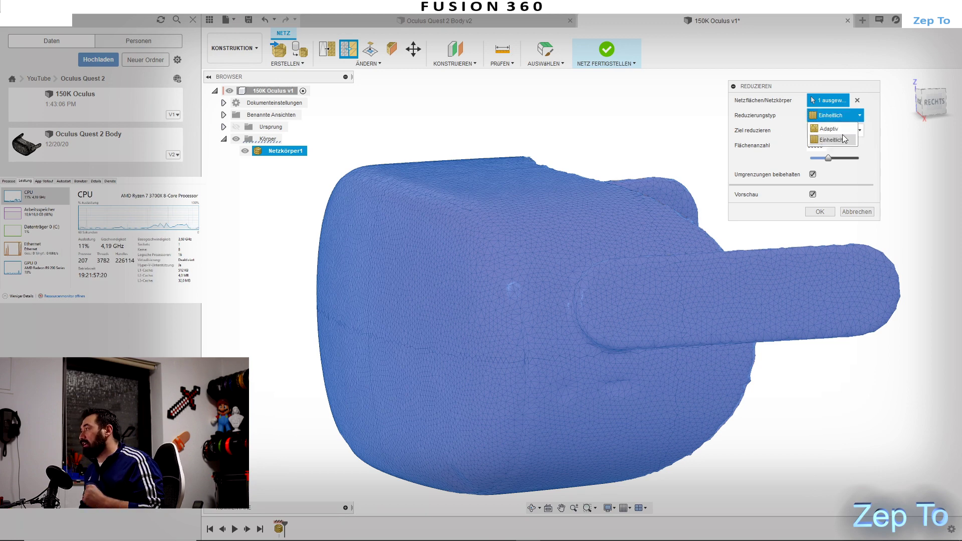
left_click(831, 134)
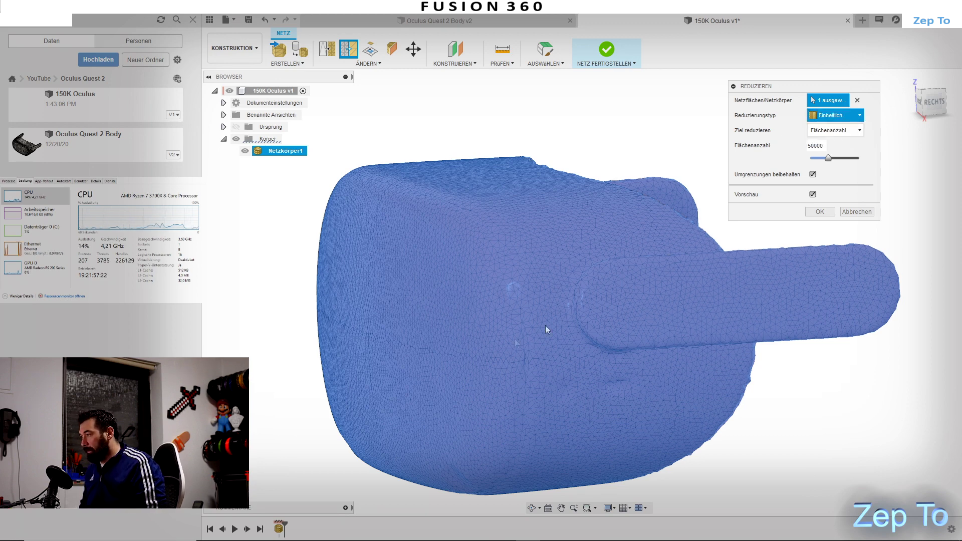
left_click(849, 116)
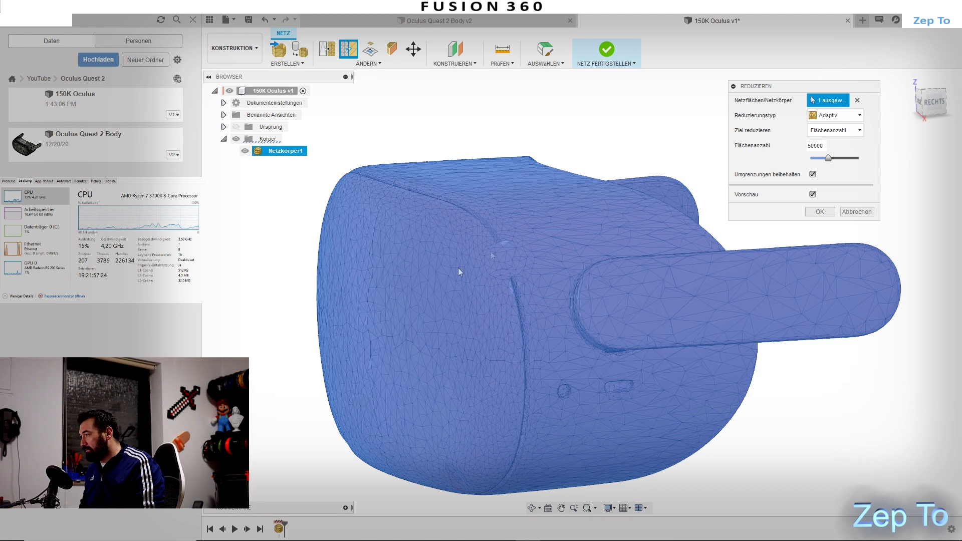
left_click(822, 212)
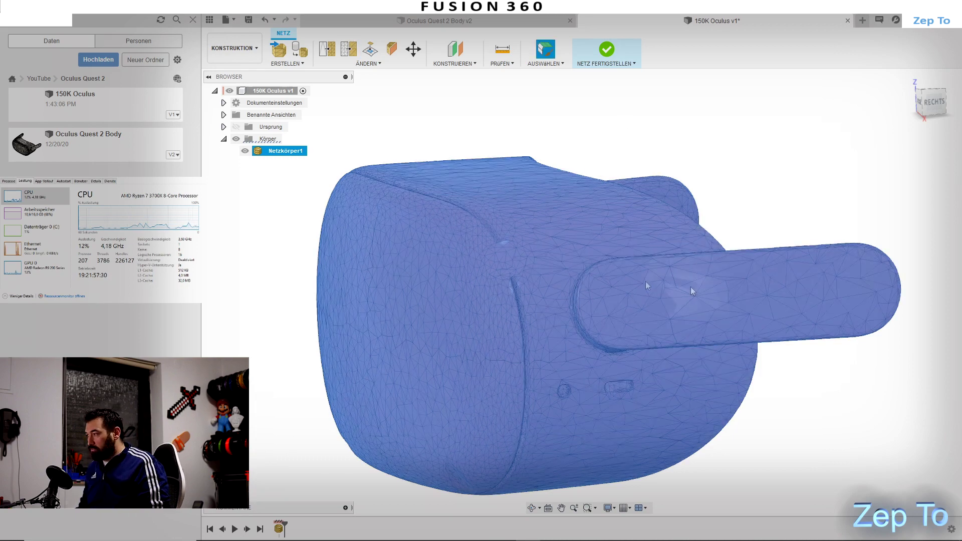
left_click(728, 109)
scroll(648, 171, "down", 3)
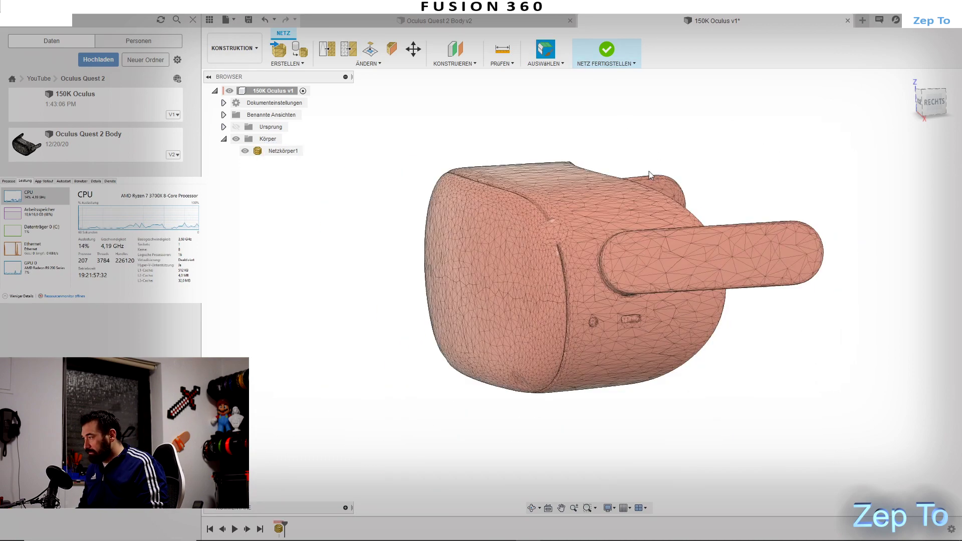
mouse_move(648, 172)
middle_mouse_down()
mouse_move(759, 186)
mouse_move(697, 194)
middle_mouse_up()
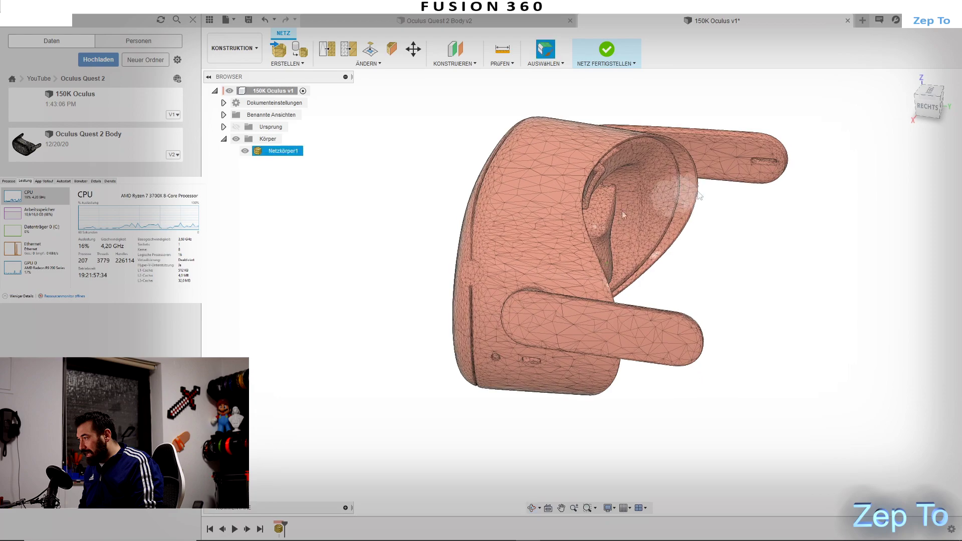
scroll(470, 311, "up", 3)
mouse_move(471, 310)
middle_mouse_down("shift")
mouse_move(429, 285)
mouse_move(405, 329)
mouse_move(358, 254)
middle_mouse_up("shift")
scroll(429, 286, "down", 3)
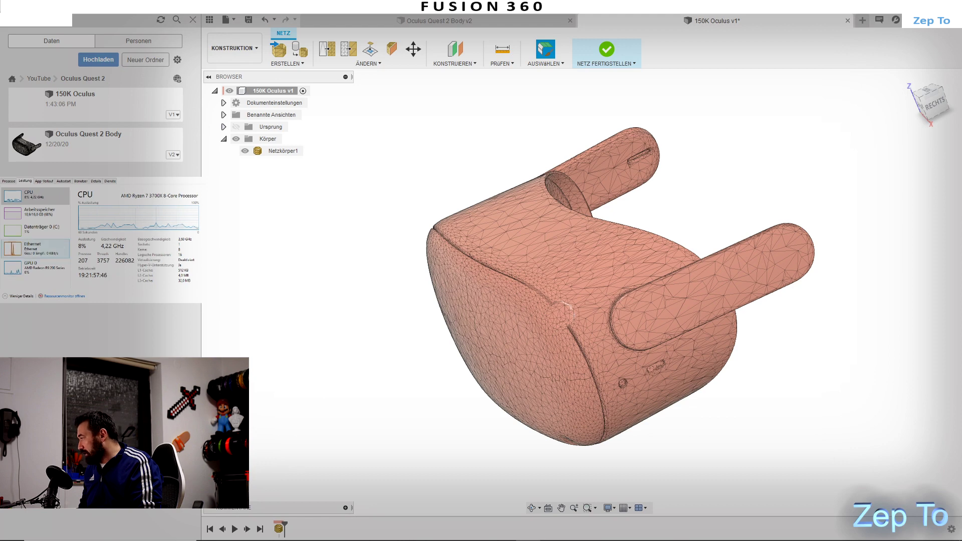
right_click(283, 153)
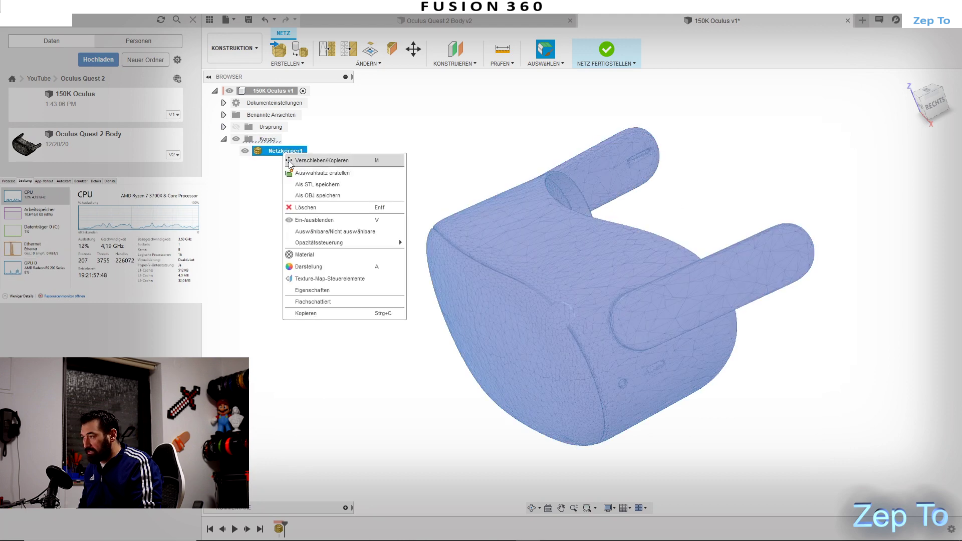
left_click(317, 295)
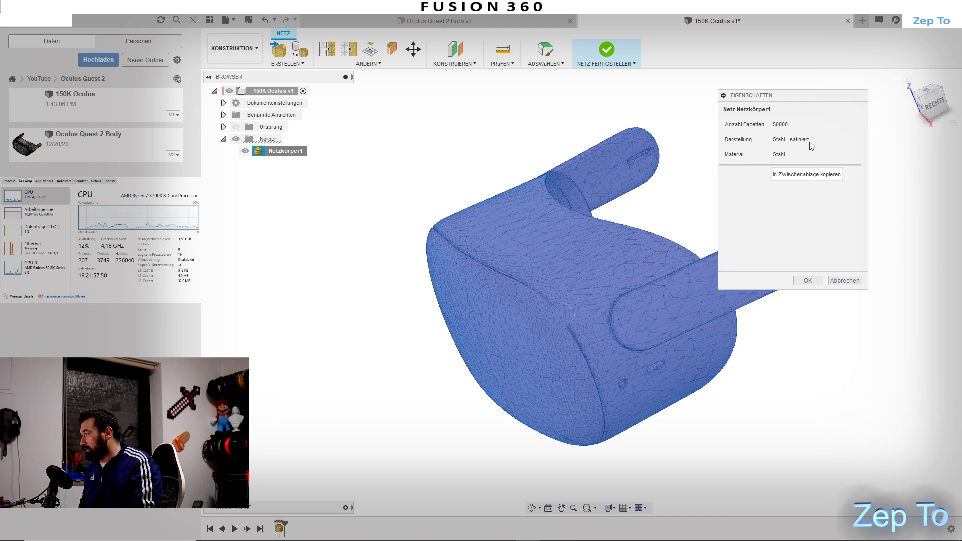
left_click(807, 280)
left_click(755, 216)
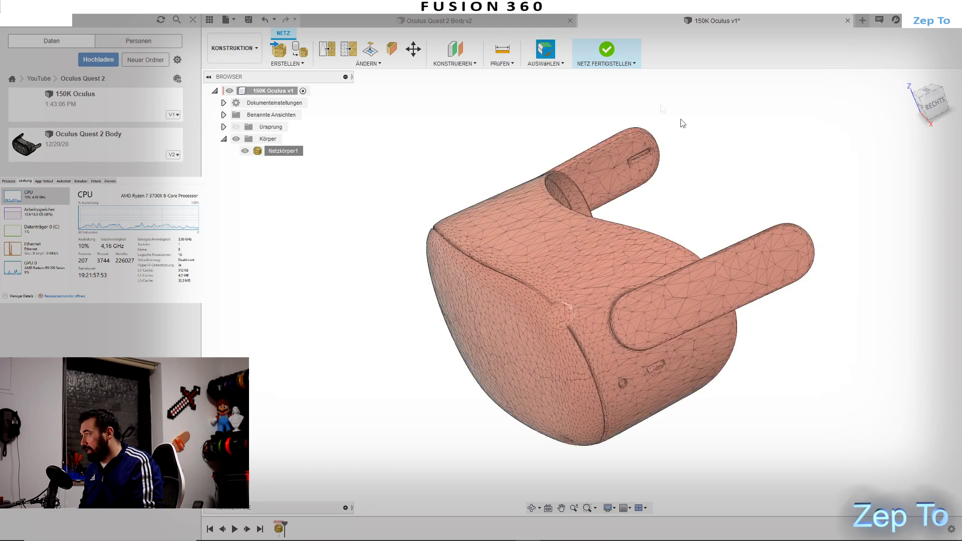
Finish the mesh workspace and create a base feature (Basiselement) for the headset mesh
left_click(607, 56)
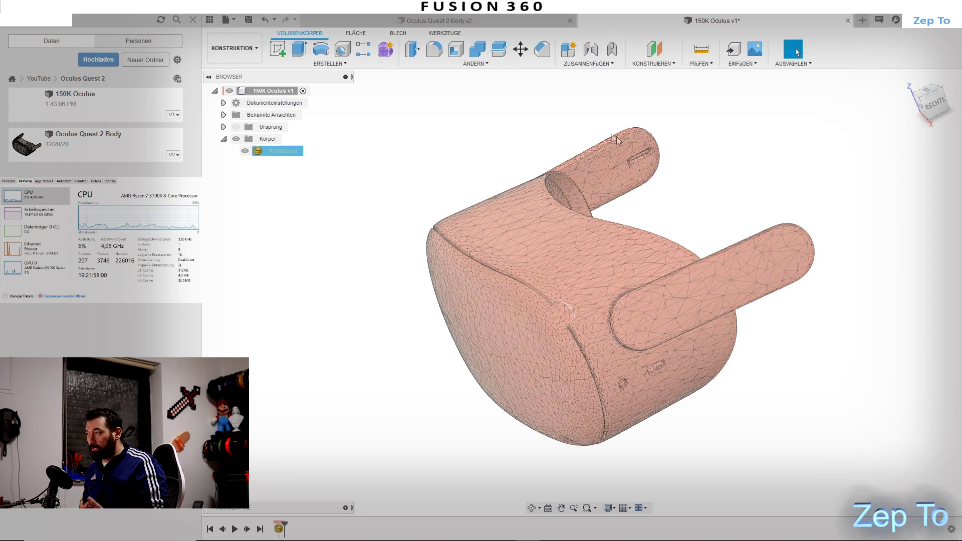
left_click(344, 64)
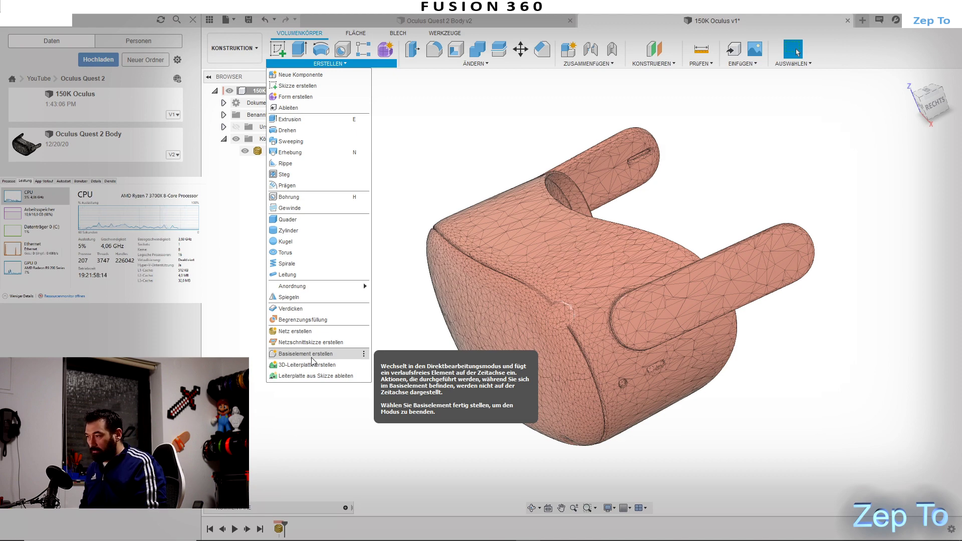
left_click(330, 357)
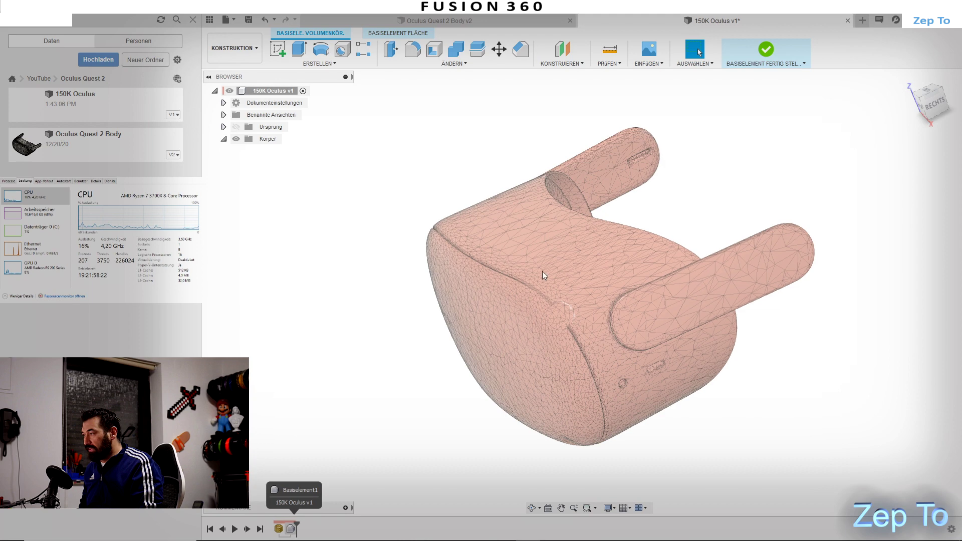
Convert the headset mesh to a solid with Netz in BRep, accepting the facet warning
left_click(460, 65)
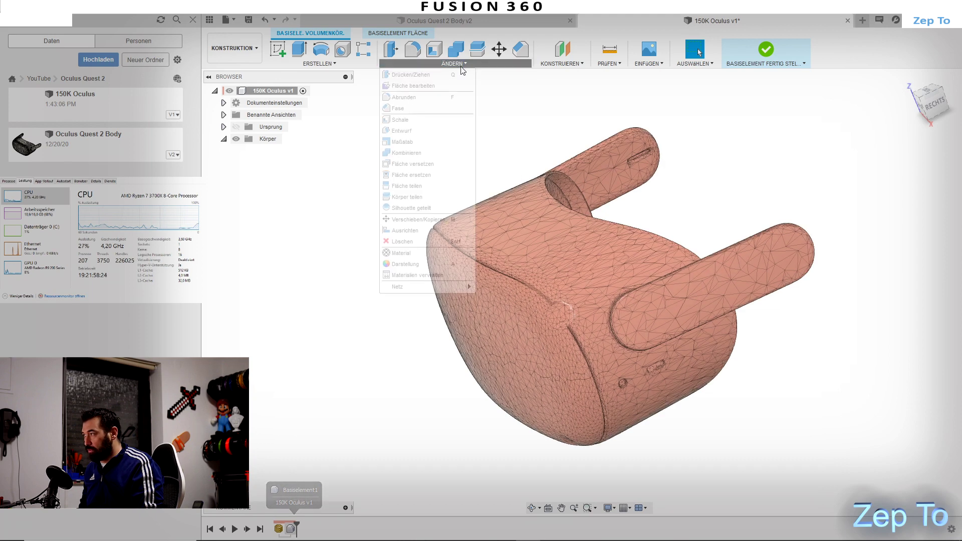
mouse_move(421, 287)
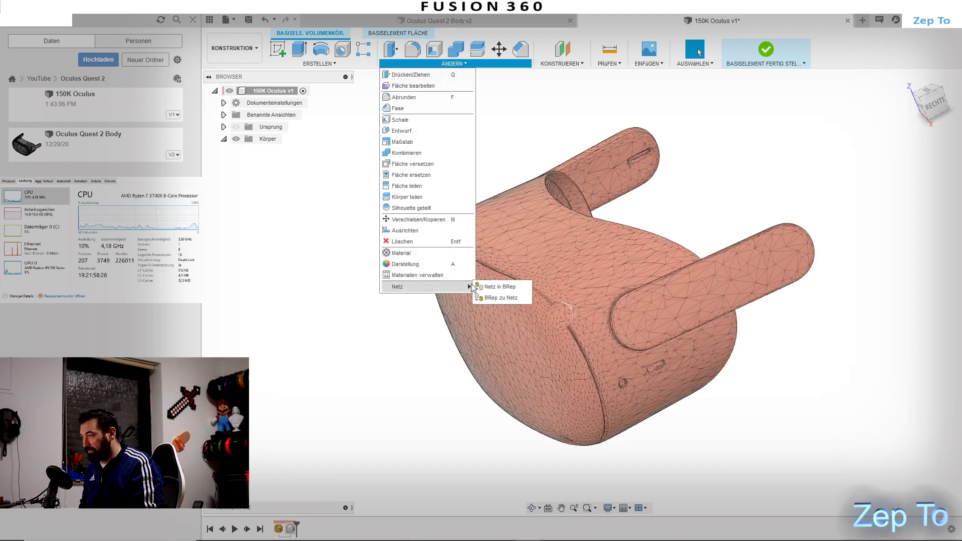
left_click(501, 287)
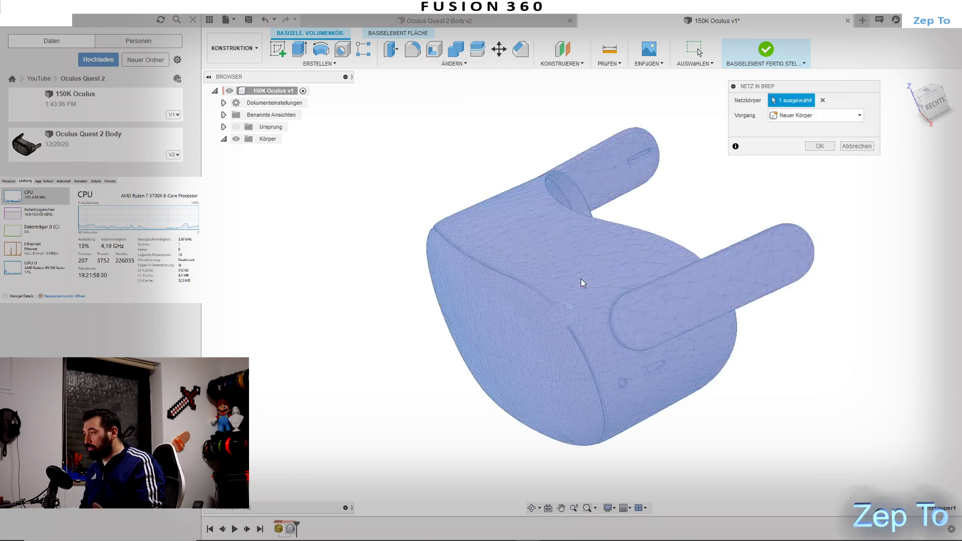
left_click(581, 278)
left_click(821, 148)
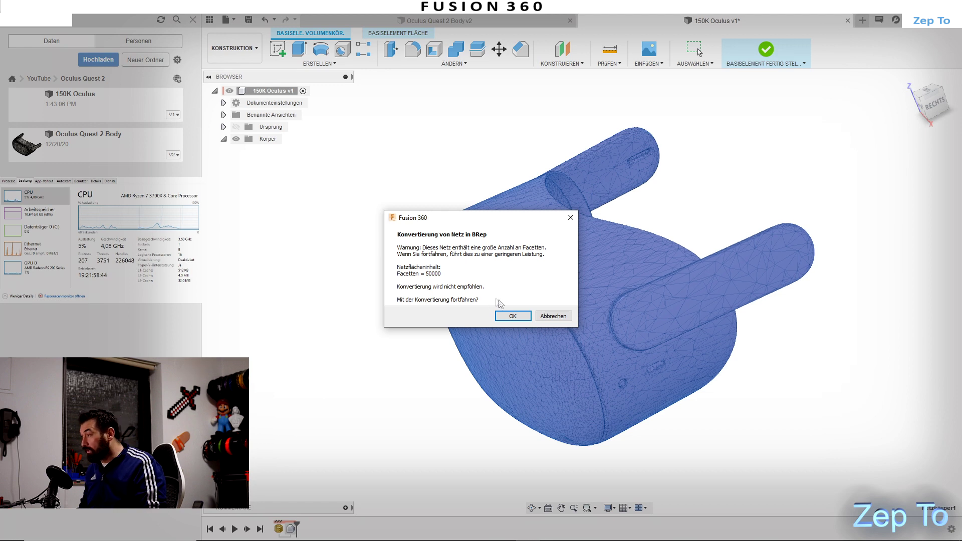
left_click(531, 317)
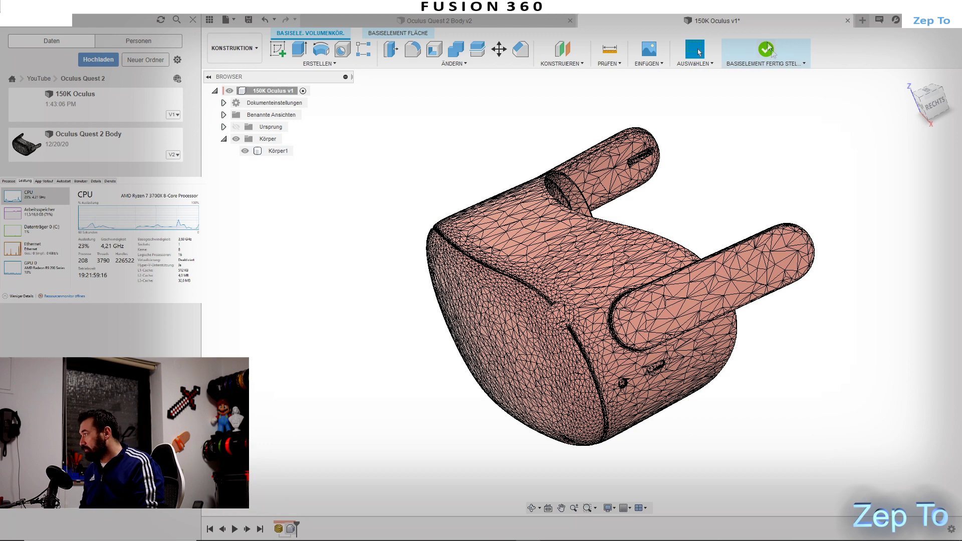
Finish the base feature and toggle Körper1's visibility to compare it with the mesh
left_click(601, 278)
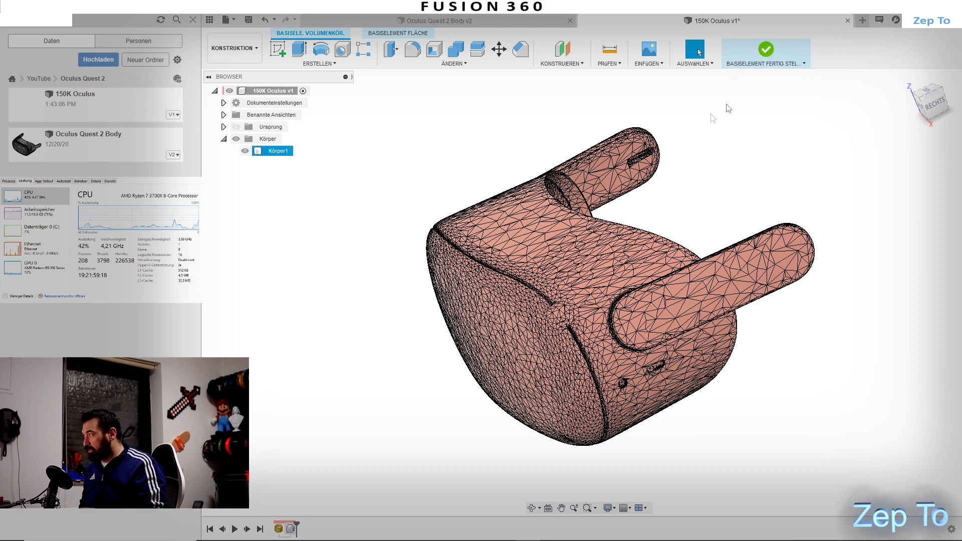
left_click(767, 48)
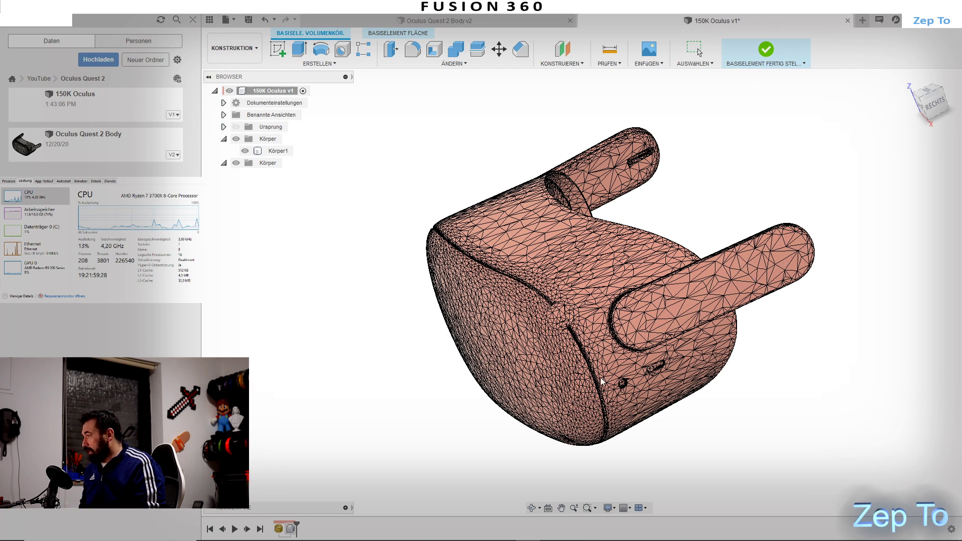
left_click(796, 52)
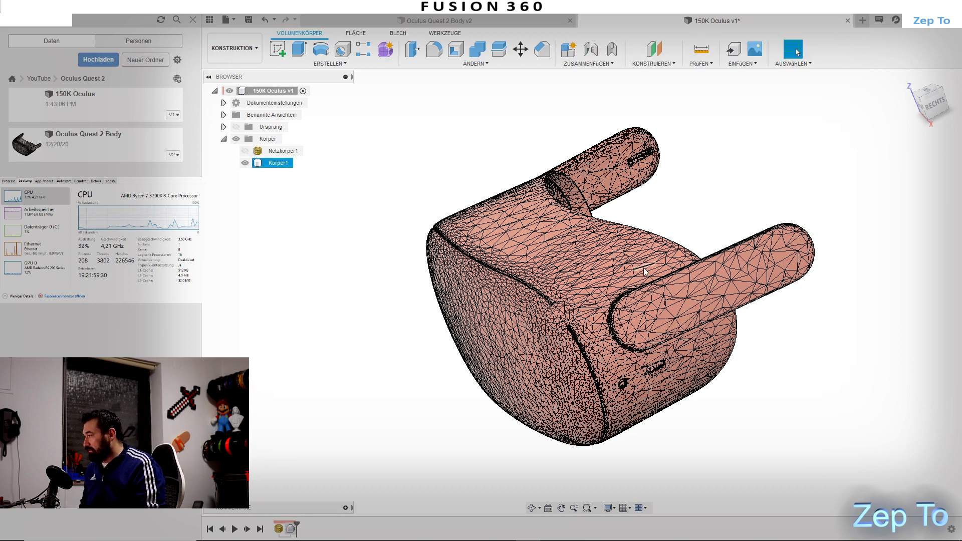
middle_click_drag(636, 211, 481, 228, "shift")
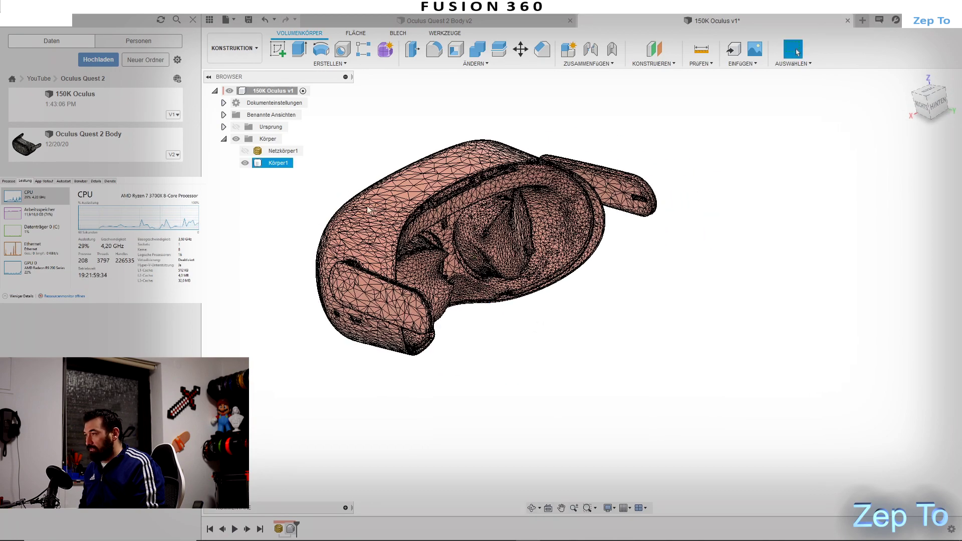
left_click(245, 163)
left_click(245, 162)
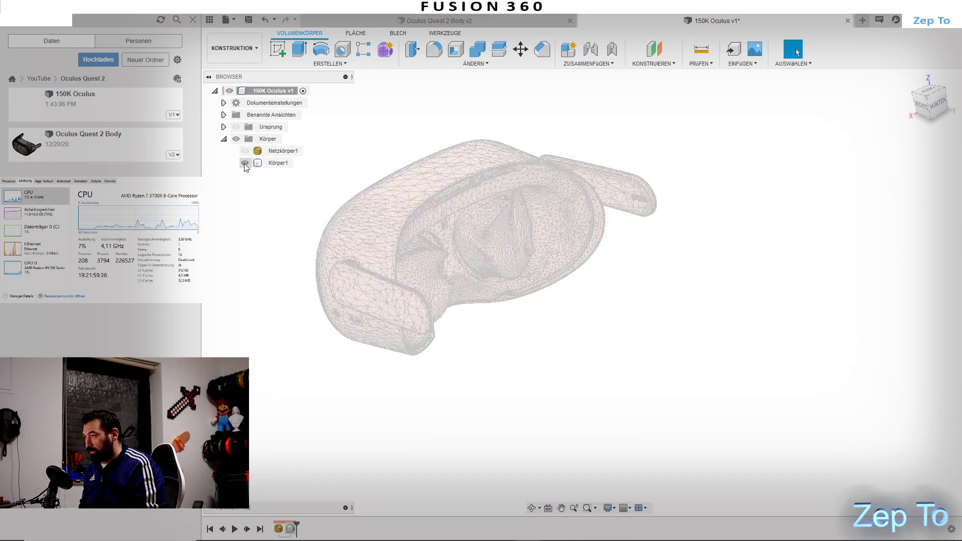
Orbit and zoom around the solid Körper1 headset body to inspect it
left_click(531, 190)
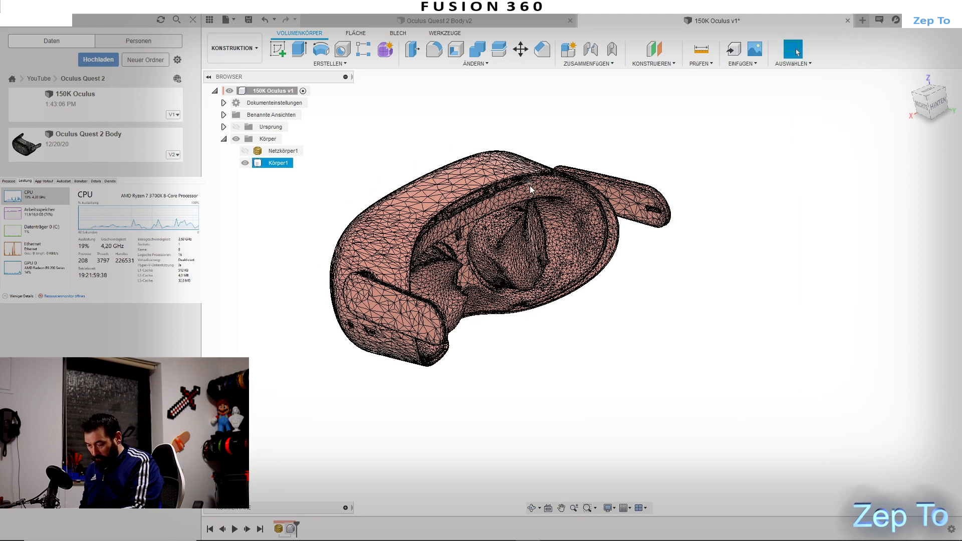
scroll(715, 358, "up", 3)
mouse_move(715, 358)
middle_mouse_down("shift")
mouse_move(443, 268)
mouse_move(627, 337)
middle_mouse_up("shift")
scroll(556, 321, "up", 3)
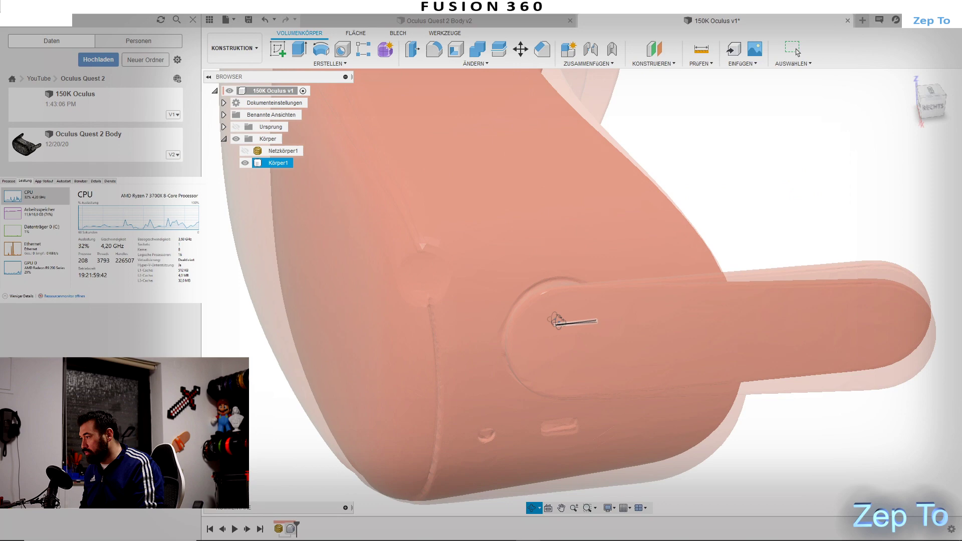
mouse_move(556, 320)
middle_mouse_down("shift")
mouse_move(516, 332)
mouse_move(646, 243)
mouse_move(601, 273)
middle_mouse_up("shift")
scroll(516, 332, "down", 5)
key("Escape")
key("Escape")
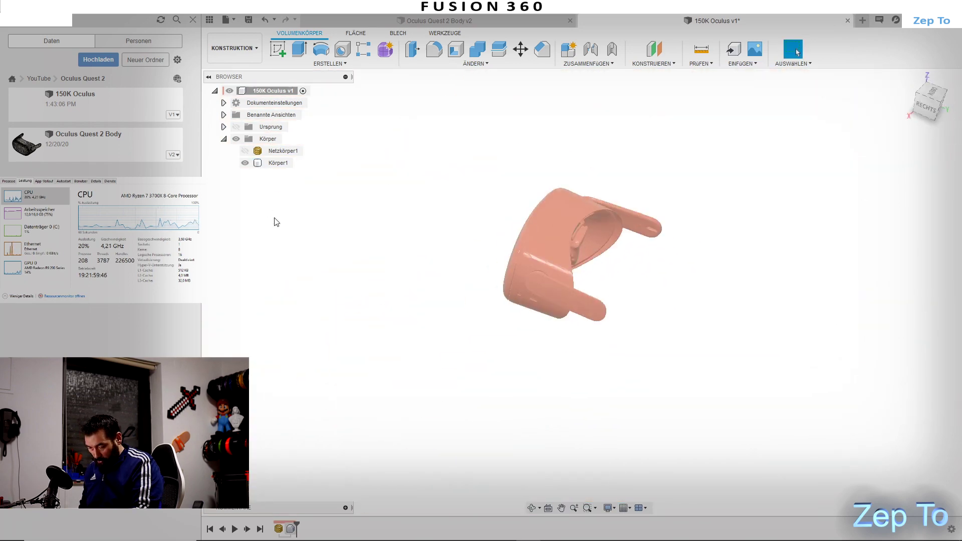
mouse_move(464, 279)
middle_mouse_down("shift")
mouse_move(613, 290)
mouse_move(588, 195)
middle_mouse_up("shift")
scroll(614, 289, "up", 5)
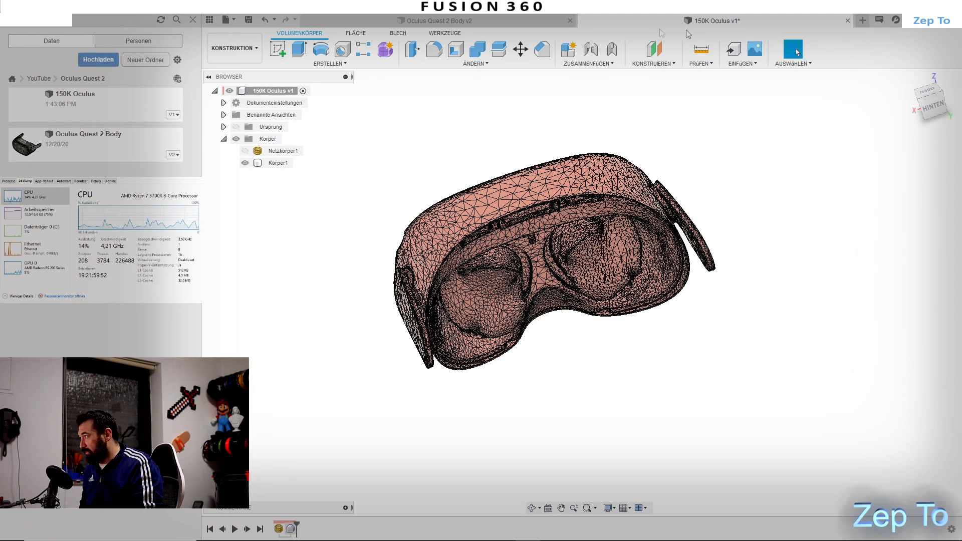
left_click(653, 50)
Create an offset construction plane from a Körper1 face, moved up above the headset's top
middle_click_drag(607, 338, 591, 320, "shift")
mouse_move(583, 281)
middle_mouse_down("shift")
mouse_move(676, 296)
mouse_move(676, 262)
mouse_move(627, 337)
mouse_move(656, 285)
mouse_move(629, 300)
mouse_move(555, 300)
middle_mouse_up("shift")
left_click(554, 295)
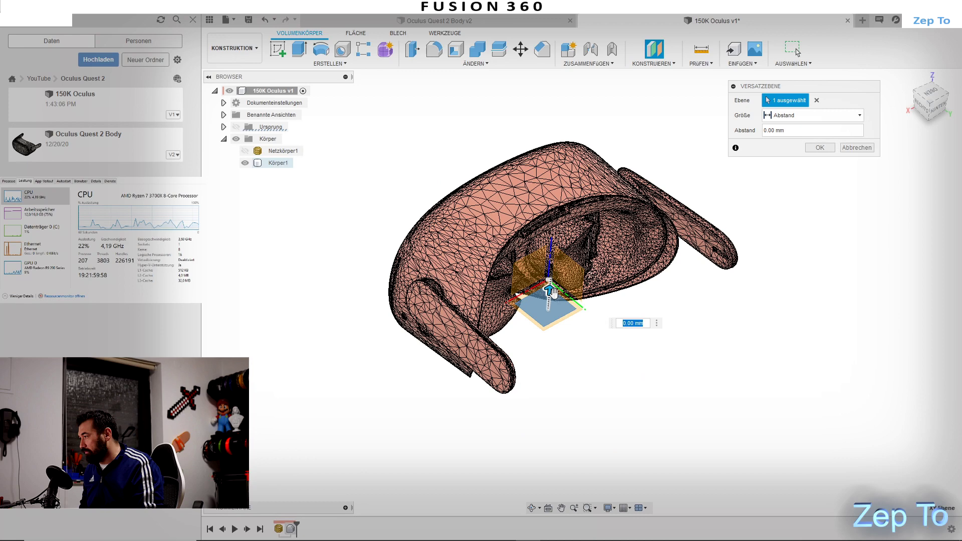
left_click_drag(549, 291, 563, 136)
key("Return")
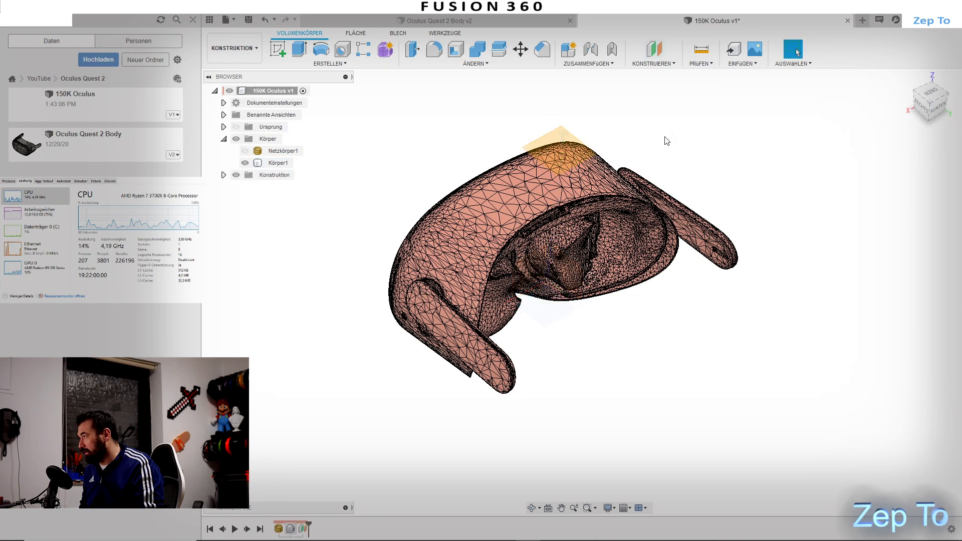
Start a new sketch on the offset construction plane, viewing the model from above
left_click(929, 92)
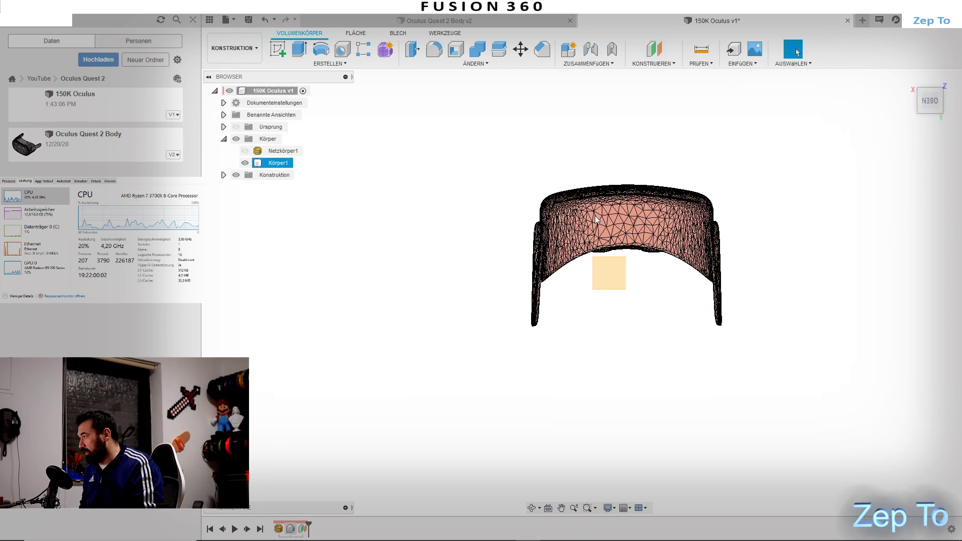
left_click(278, 48)
left_click(602, 291)
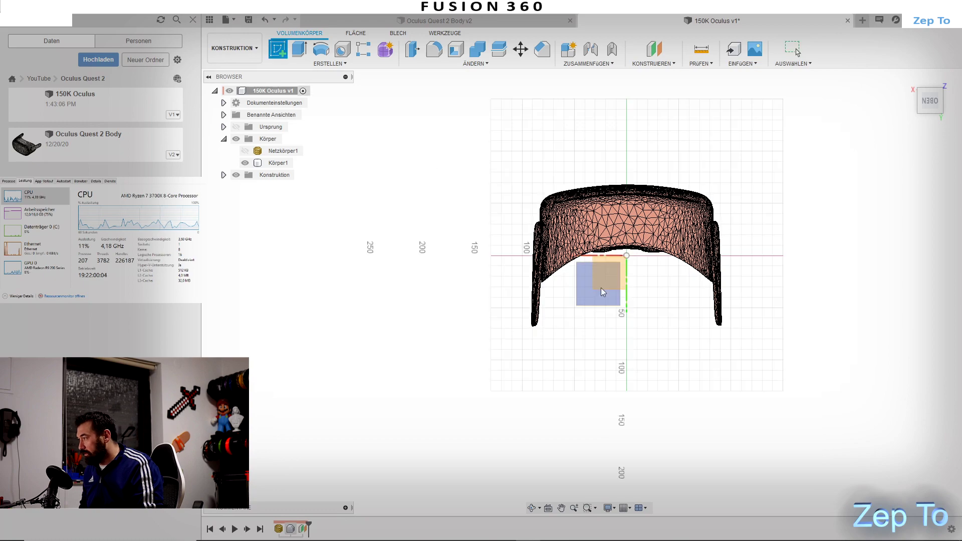
mouse_move(640, 298)
middle_mouse_down("shift")
mouse_move(615, 247)
mouse_move(664, 201)
middle_mouse_up("shift")
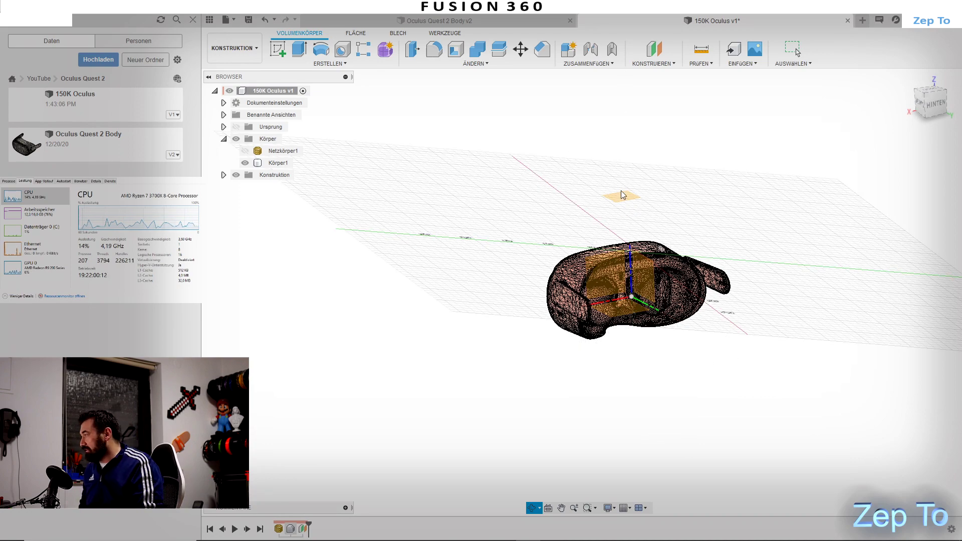
scroll(620, 191, "up", 5)
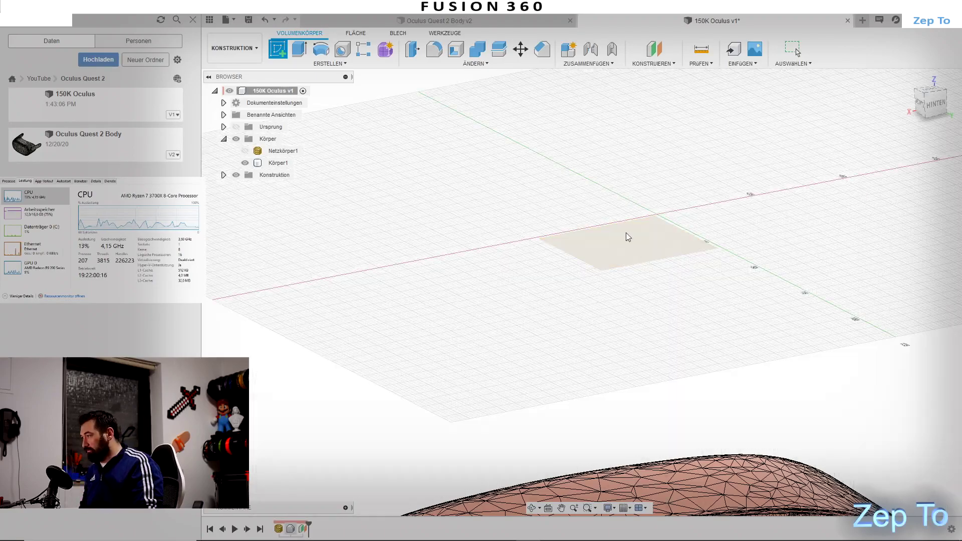
scroll(624, 233, "down", 2)
middle_click_drag(621, 234, 621, 272, "shift")
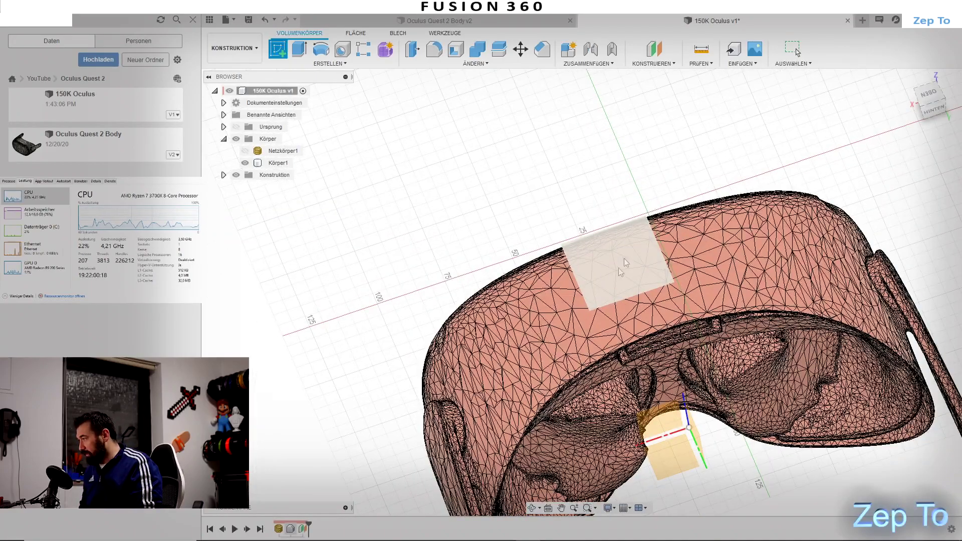
left_click(626, 255)
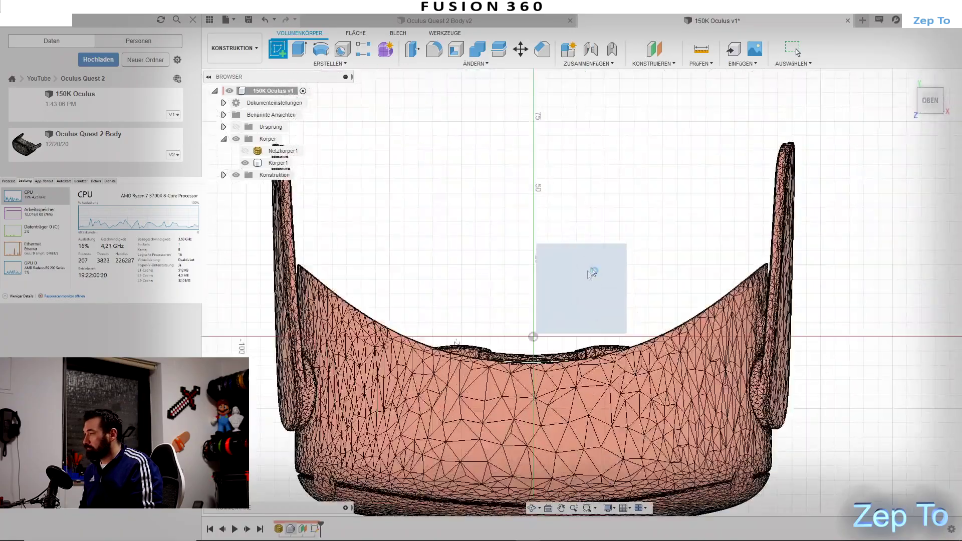
Draw two center-diameter circles over the headset's lens areas and finish the sketch
left_click(321, 48)
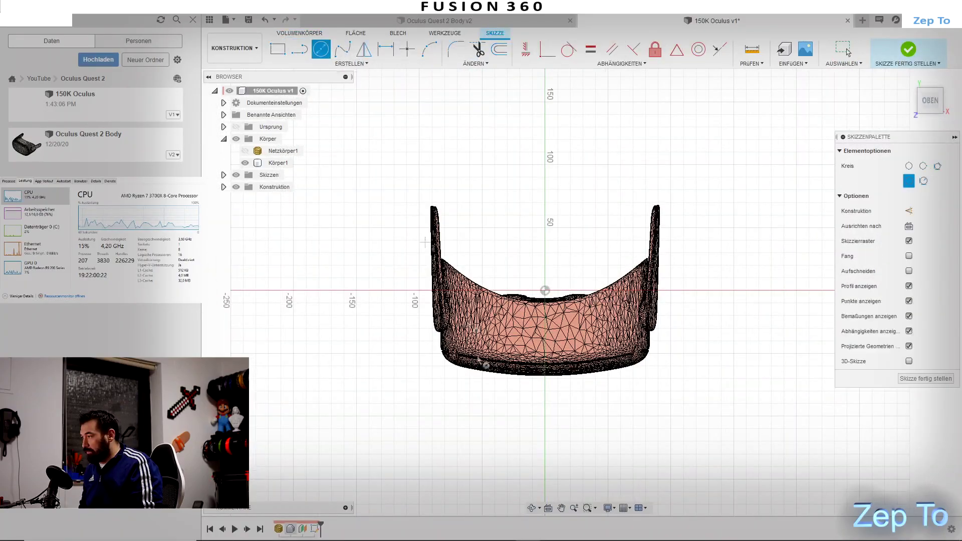
scroll(491, 287, "up", 4)
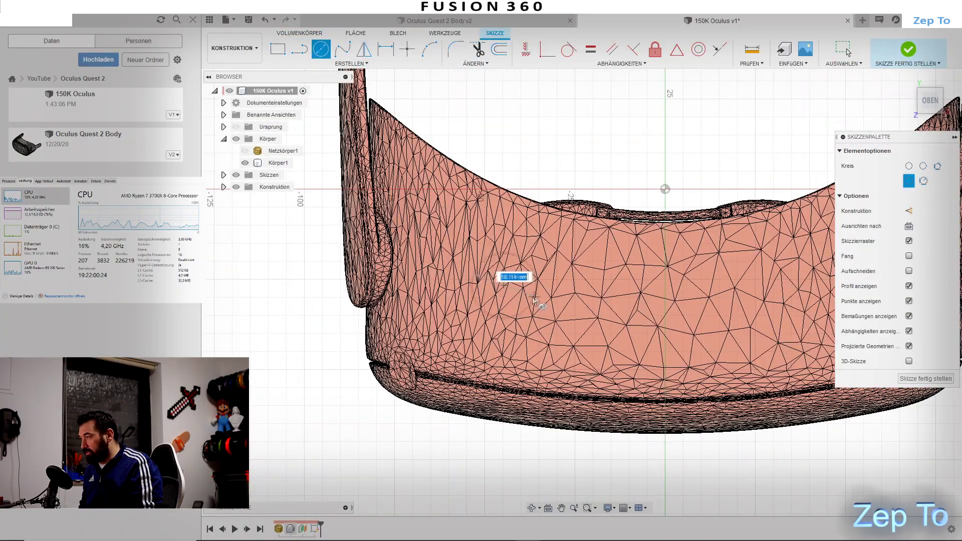
scroll(527, 289, "down", 3)
left_click(705, 290)
left_click(722, 299)
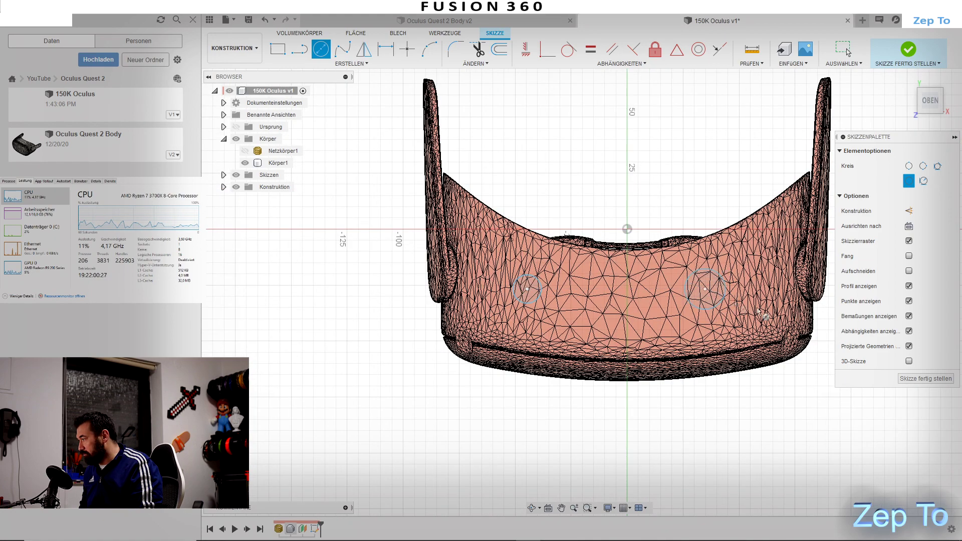
left_click(908, 381)
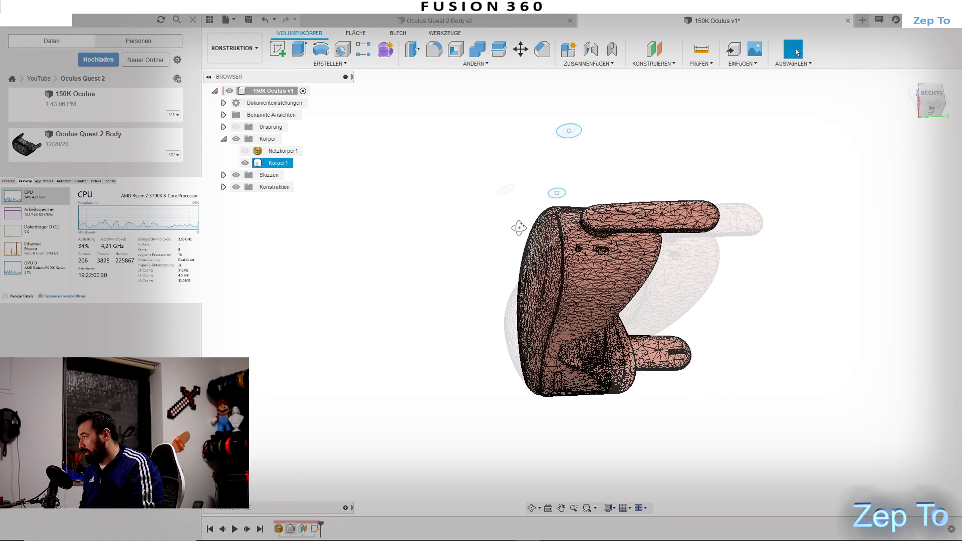
middle_click_drag(550, 226, 361, 155, "shift")
Extrude both circles -280 mm as an Ausschneiden cut, leaving two round holes through the headset
left_click(299, 45)
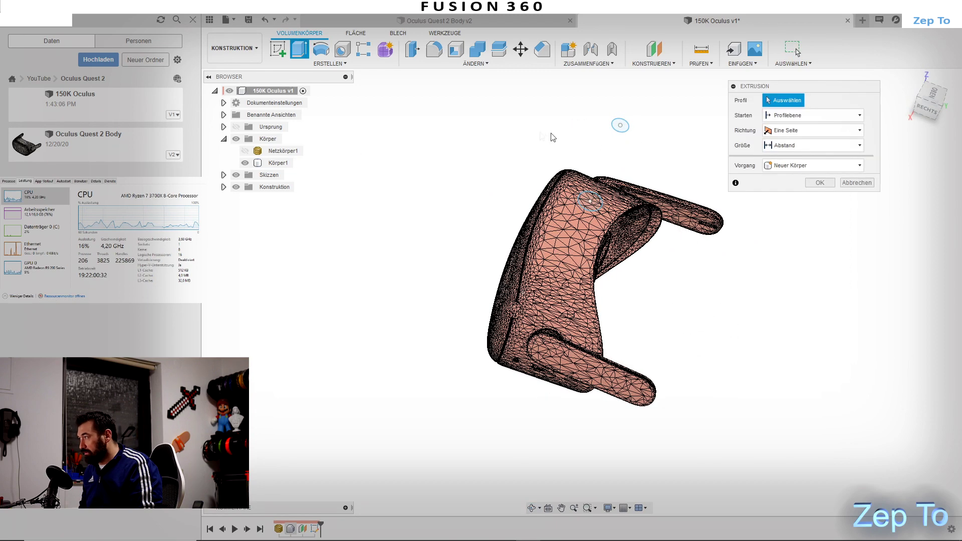
left_click(619, 125)
left_click(590, 201)
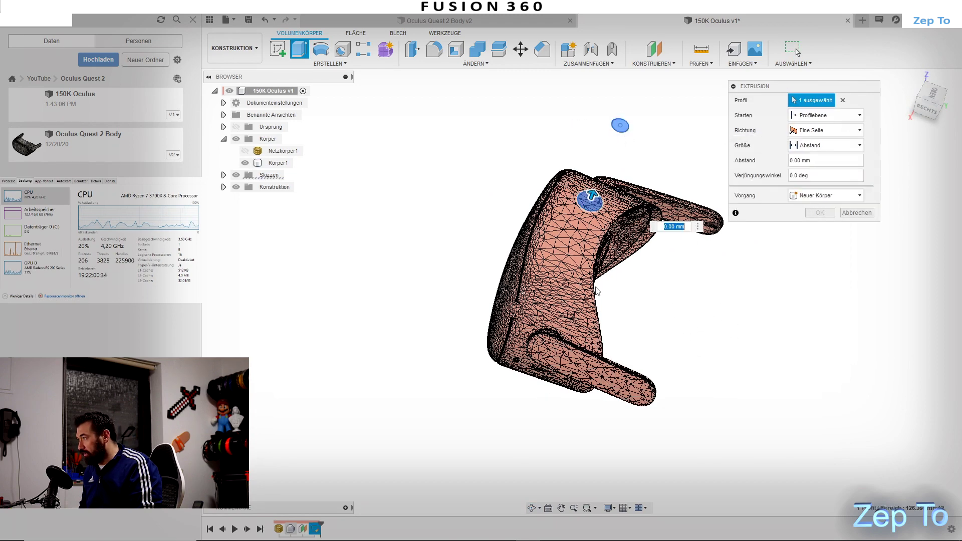
scroll(590, 210, "down", 2)
left_click_drag(590, 220, 543, 349)
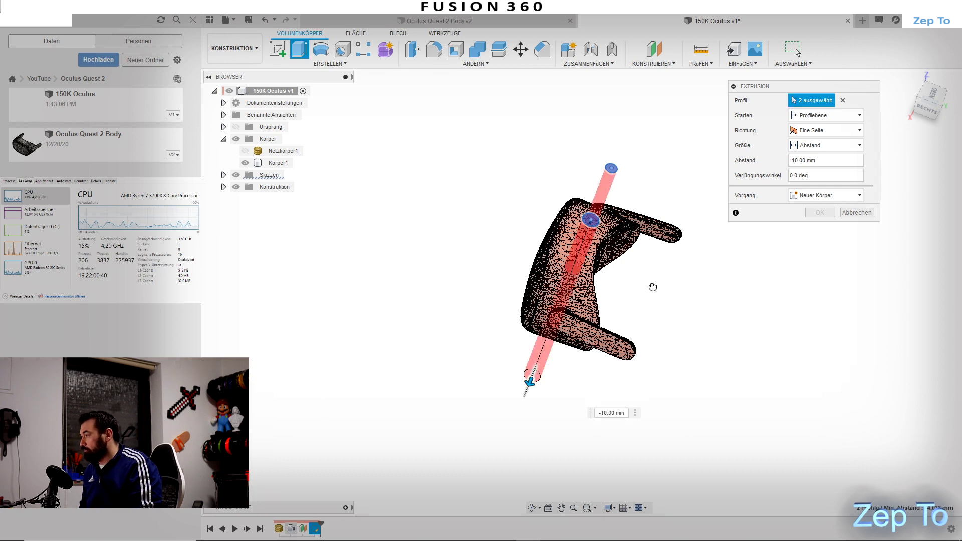
type("-280")
key("Return")
middle_click_drag(640, 275, 706, 232, "shift")
left_click(821, 227)
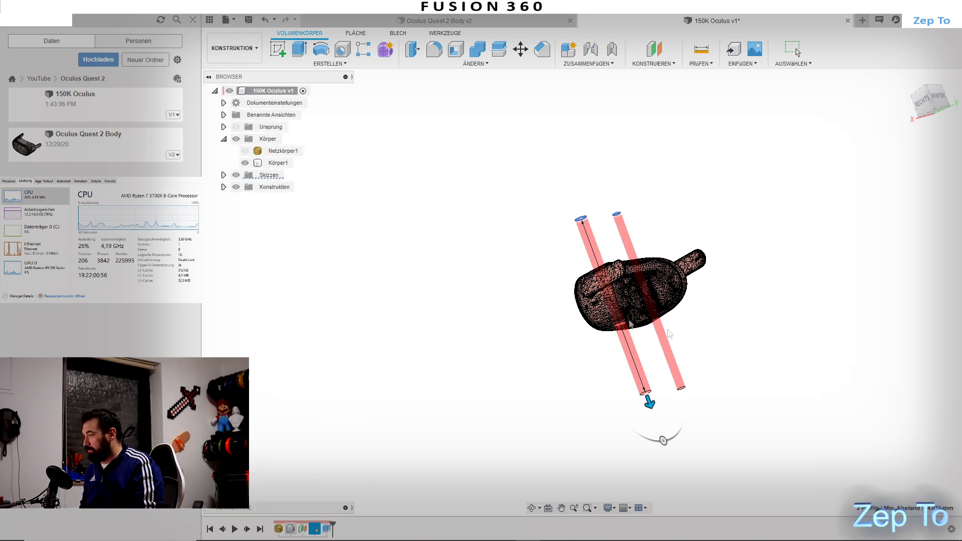
mouse_move(746, 348)
middle_mouse_down("shift")
mouse_move(667, 348)
mouse_move(760, 330)
mouse_move(756, 397)
mouse_move(704, 320)
mouse_move(747, 305)
mouse_move(722, 331)
middle_mouse_up("shift")
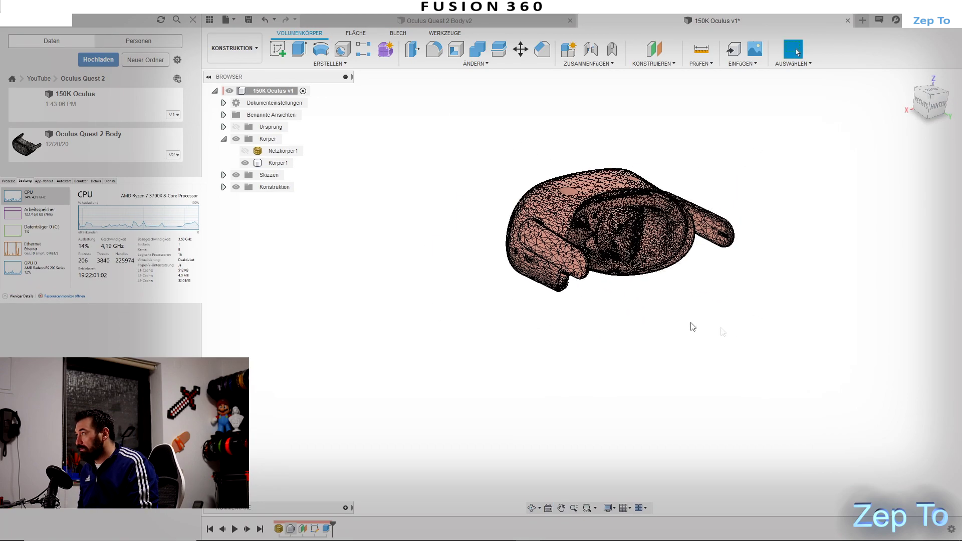
Save a new version of the 150K Oculus design, then view the headset from behind (HINTEN)
left_click(248, 19)
left_click(482, 292)
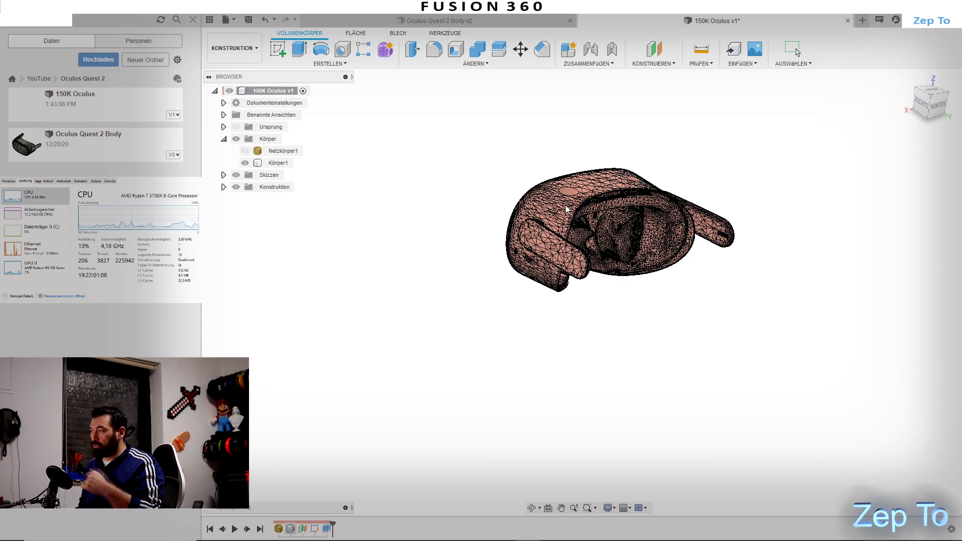
left_click(597, 242)
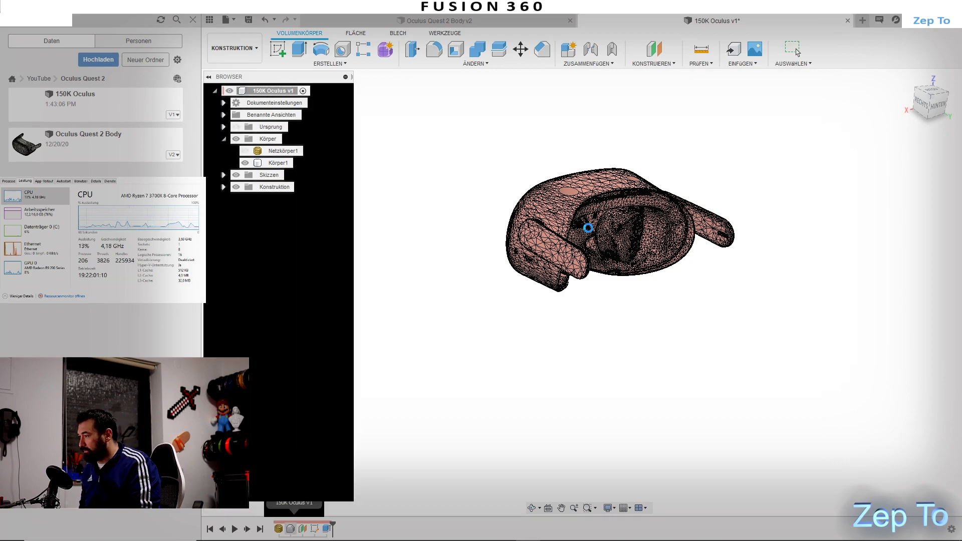
scroll(597, 242, "up", 5)
middle_click_drag(705, 234, 611, 290, "shift")
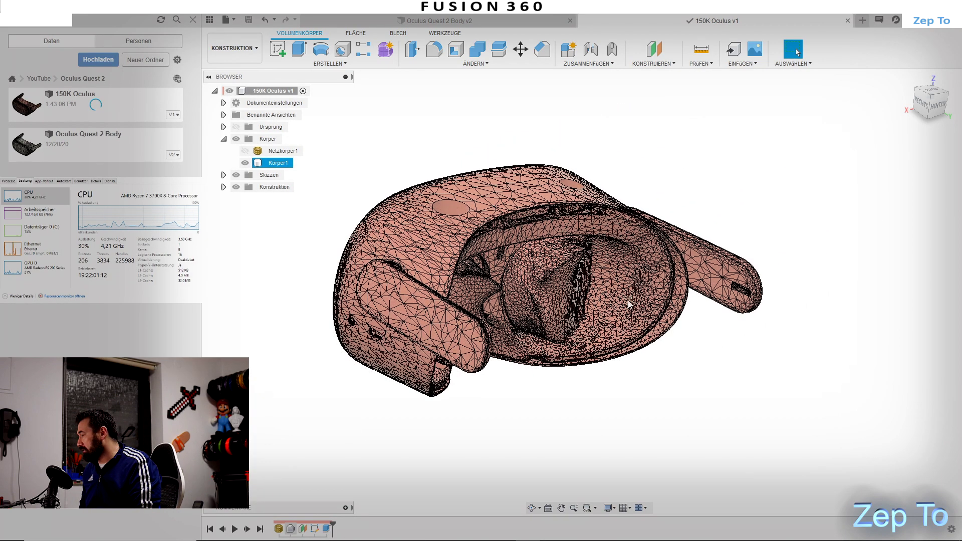
key("Escape")
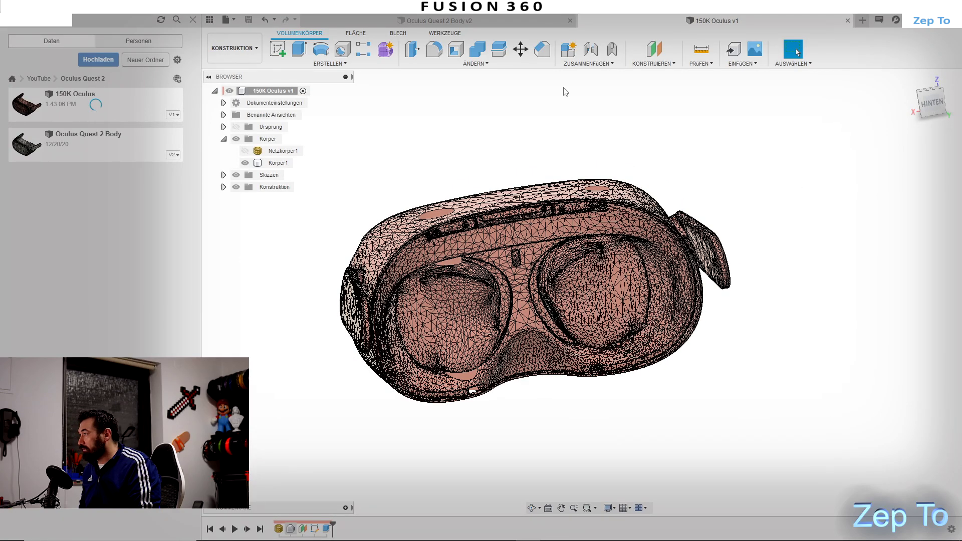
left_click(417, 23)
scroll(581, 310, "up", 5)
middle_click_drag(581, 310, 581, 350, "shift")
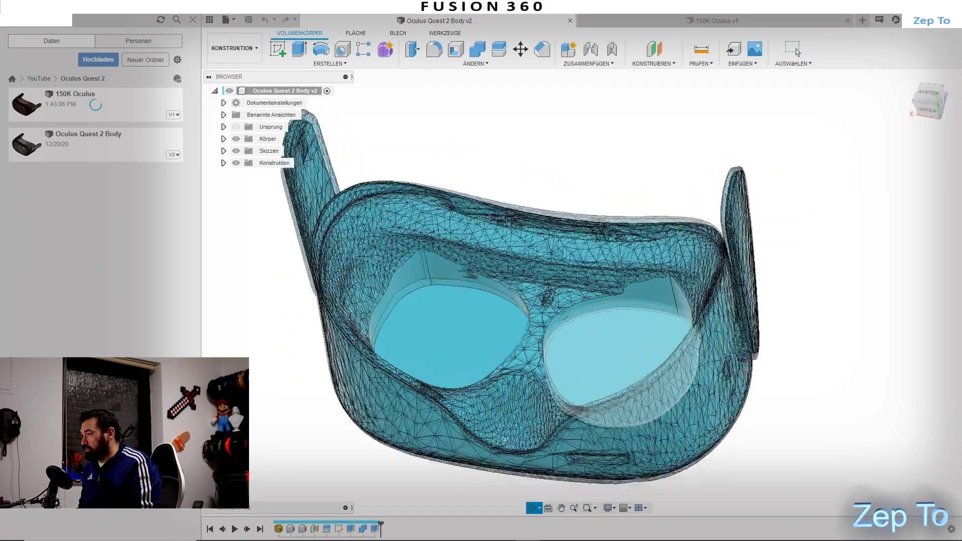
middle_click_drag(430, 301, 429, 311, "shift")
scroll(436, 296, "down", 3)
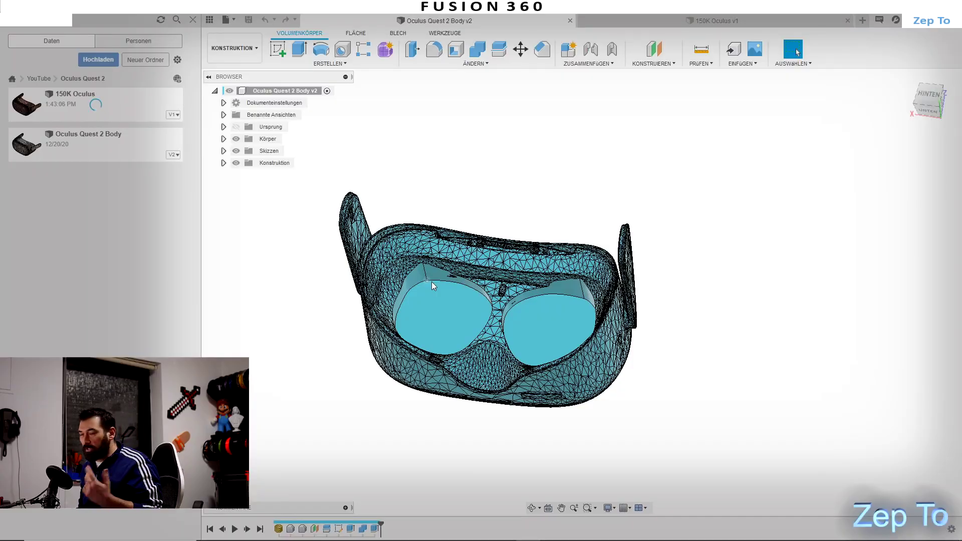
middle_click_drag(431, 282, 479, 253)
middle_click_drag(848, 206, 589, 235, "shift")
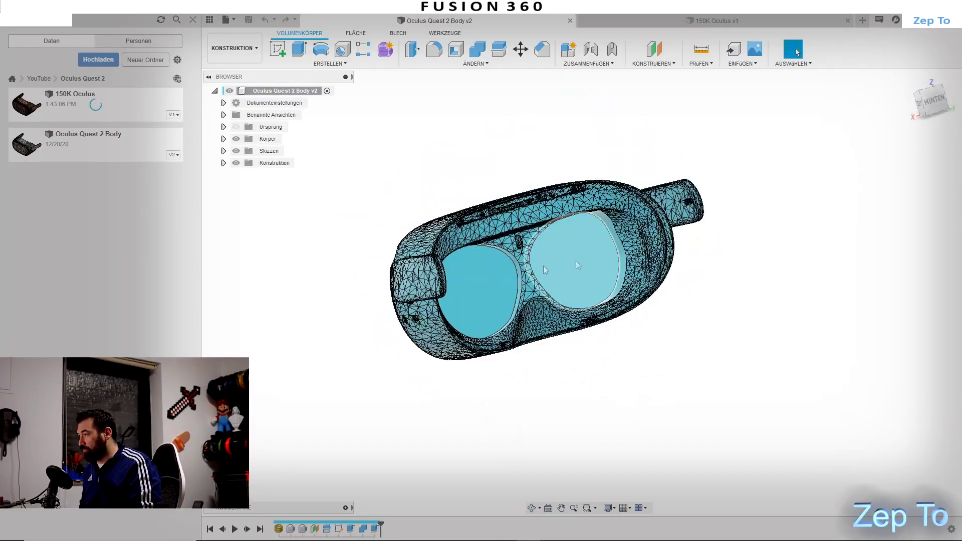
left_click(717, 21)
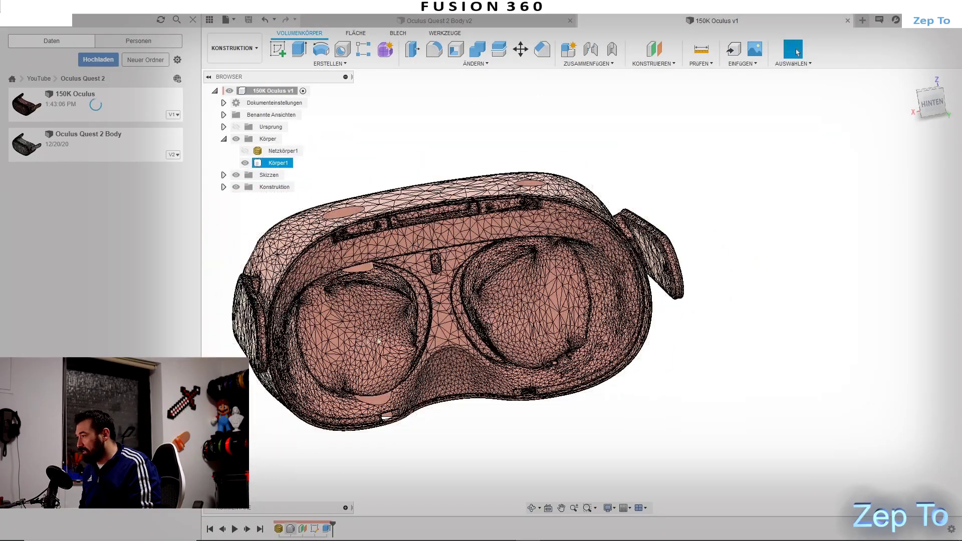
middle_click_drag(379, 342, 436, 255, "shift")
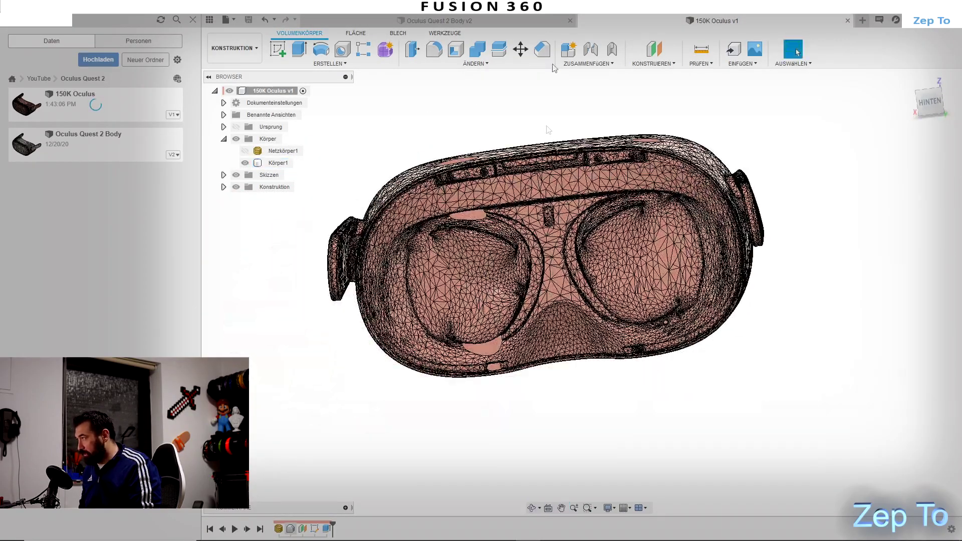
left_click(534, 20)
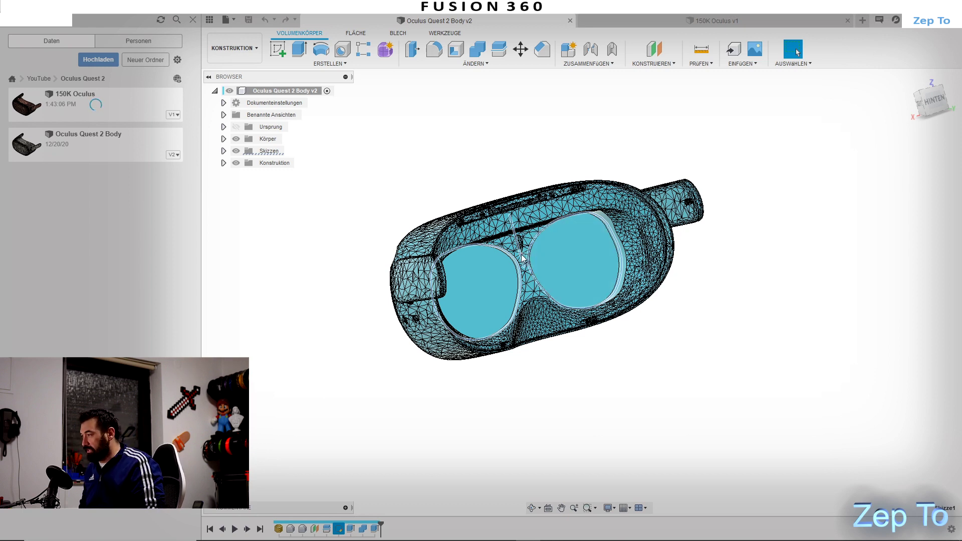
left_click(761, 23)
mouse_move(810, 337)
middle_mouse_down("shift")
mouse_move(833, 322)
mouse_move(850, 328)
middle_mouse_up("shift")
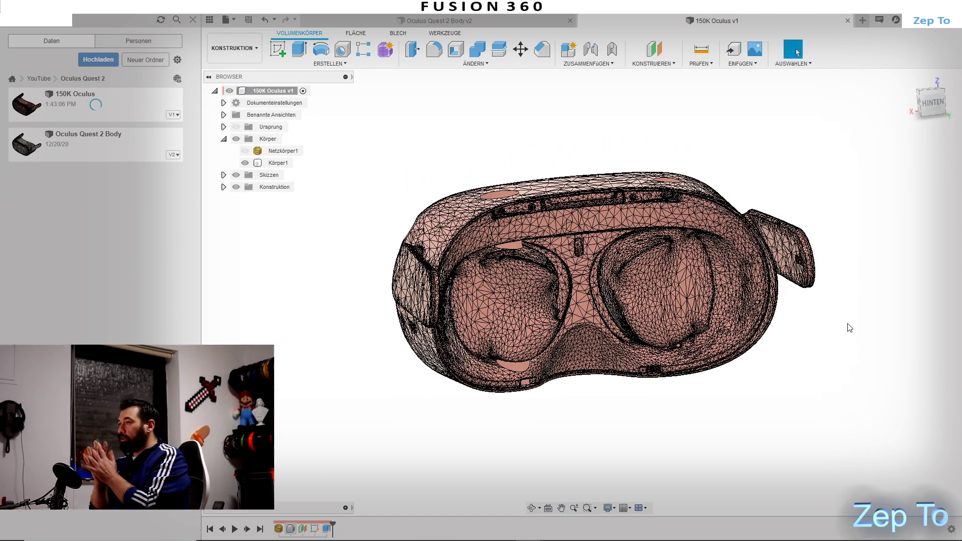